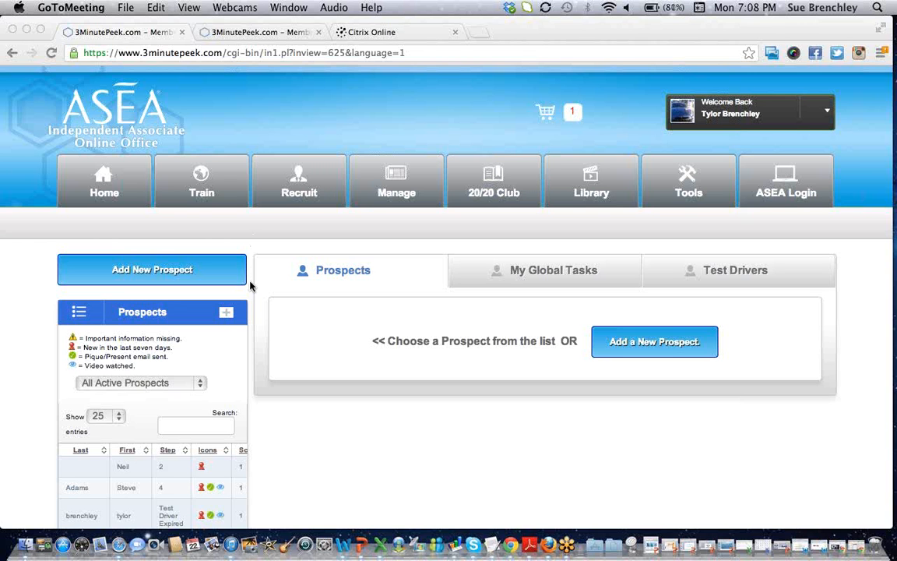
Sort the list of active prospects by the Icons column
scroll(250, 286, "down", 5)
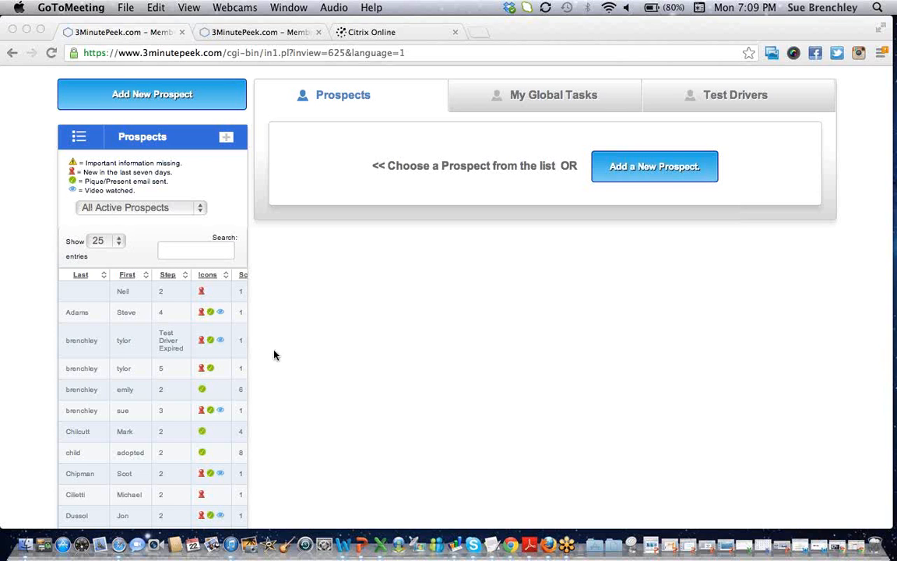
scroll(272, 355, "up", 3)
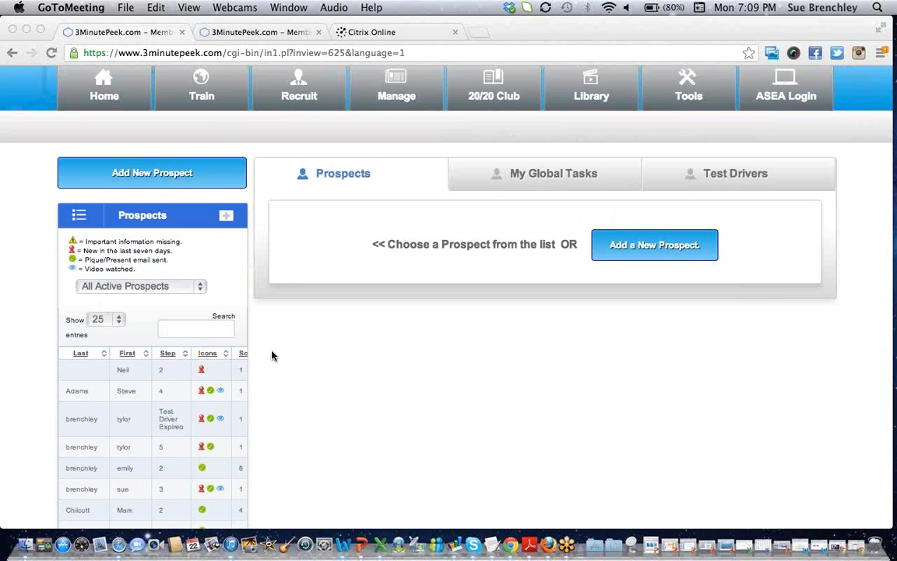
scroll(214, 408, "down", 1)
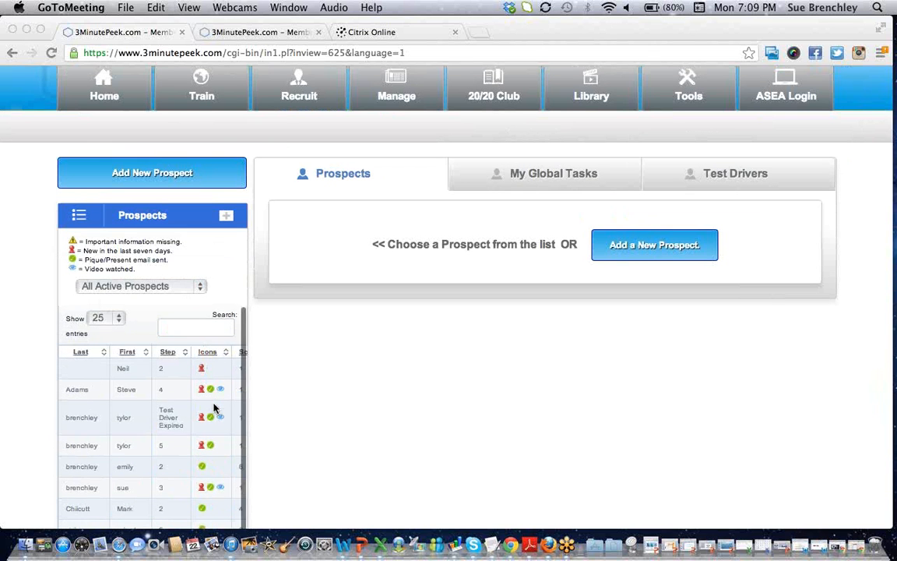
scroll(214, 408, "down", 3)
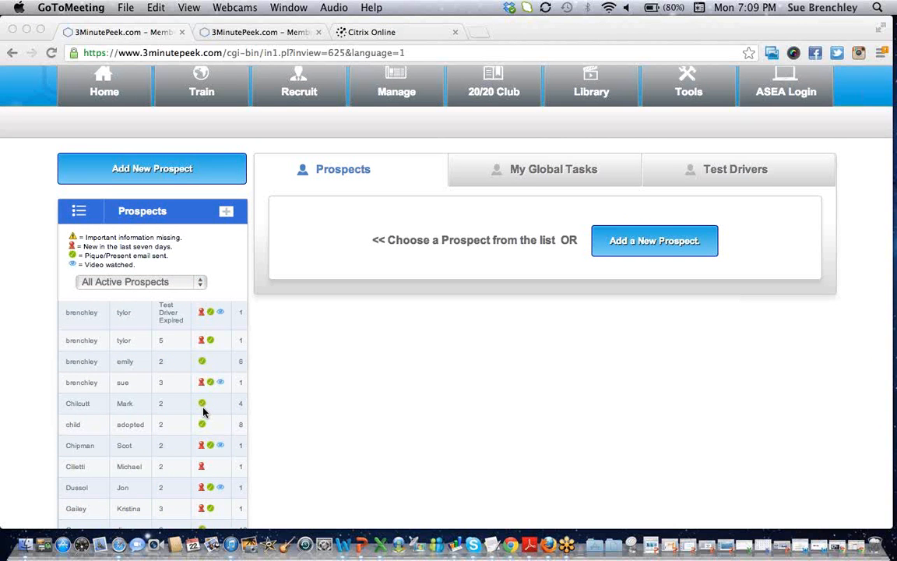
scroll(203, 413, "down", 4)
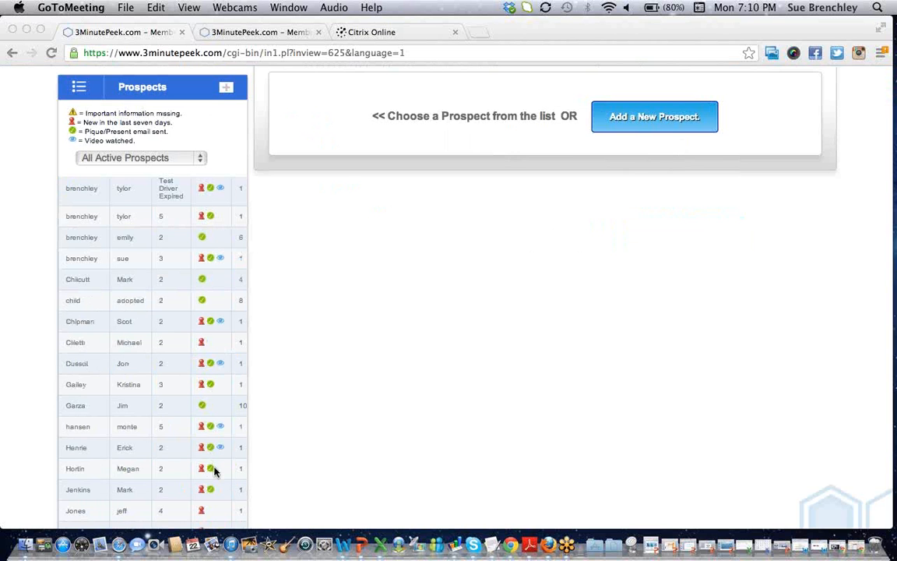
scroll(215, 471, "up", 8)
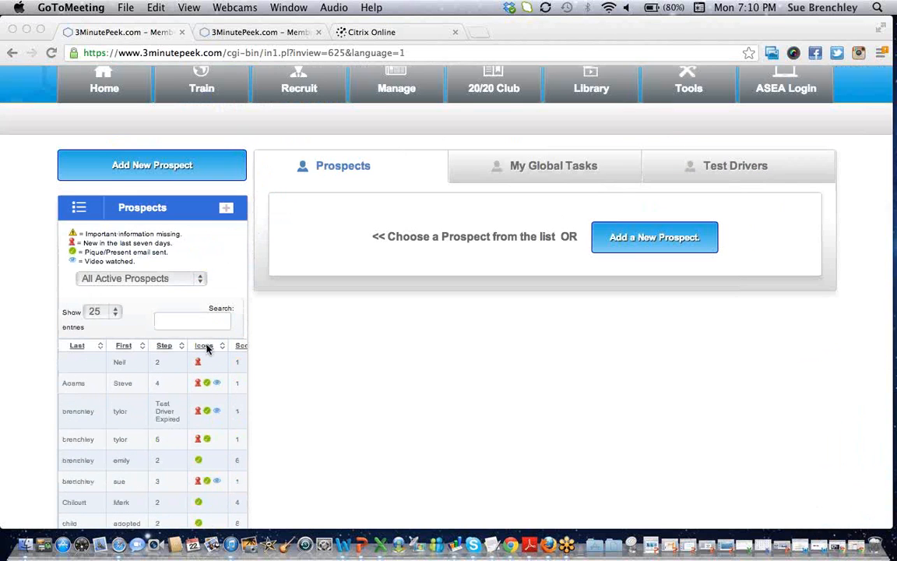
left_click(207, 348)
left_click(206, 348)
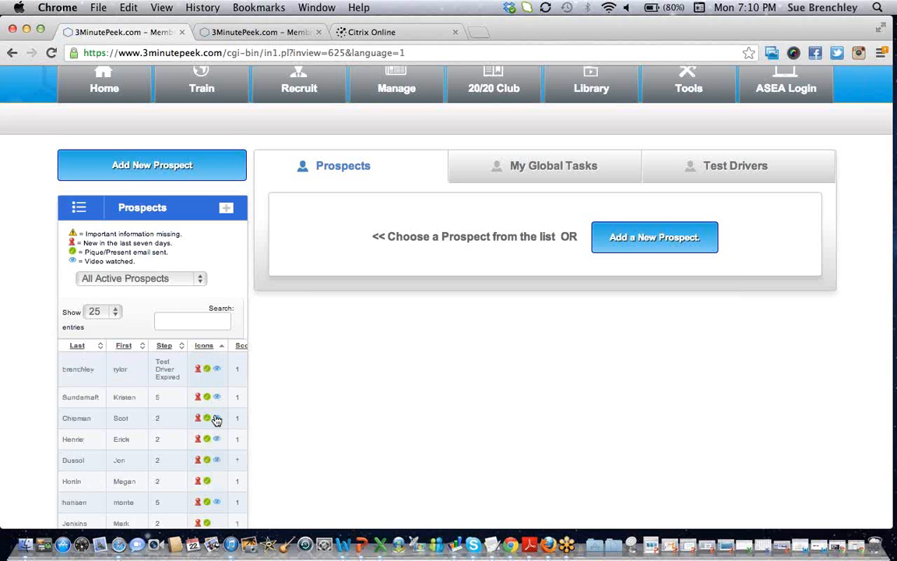
Look through the sorted list and open the record of the first prospect, whose step is Test Driver Expired
scroll(217, 421, "down", 4)
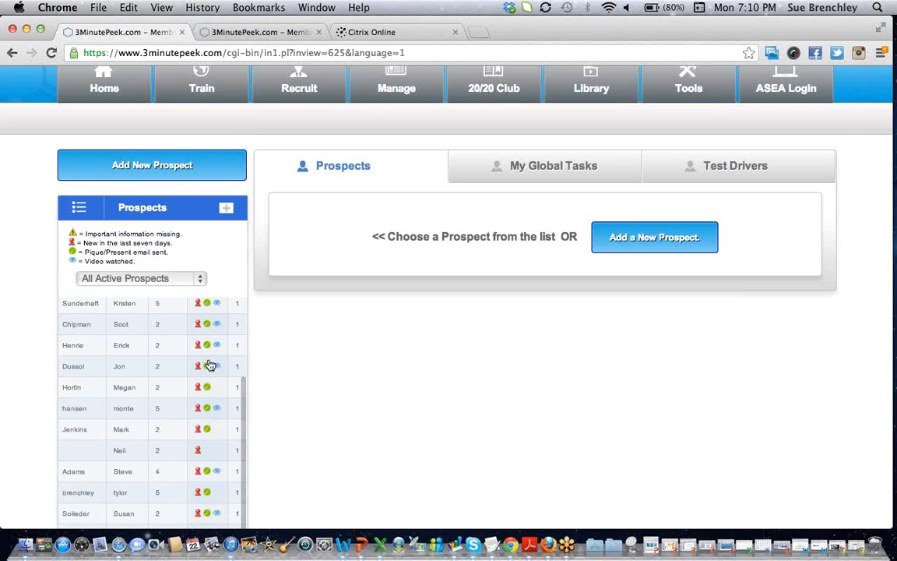
scroll(201, 406, "down", 5)
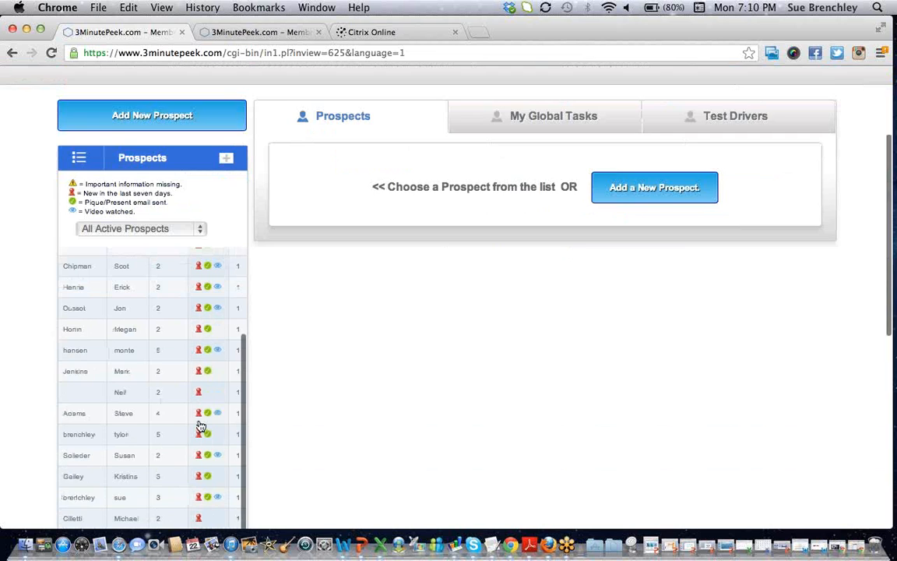
scroll(201, 426, "down", 2)
scroll(201, 426, "up", 8)
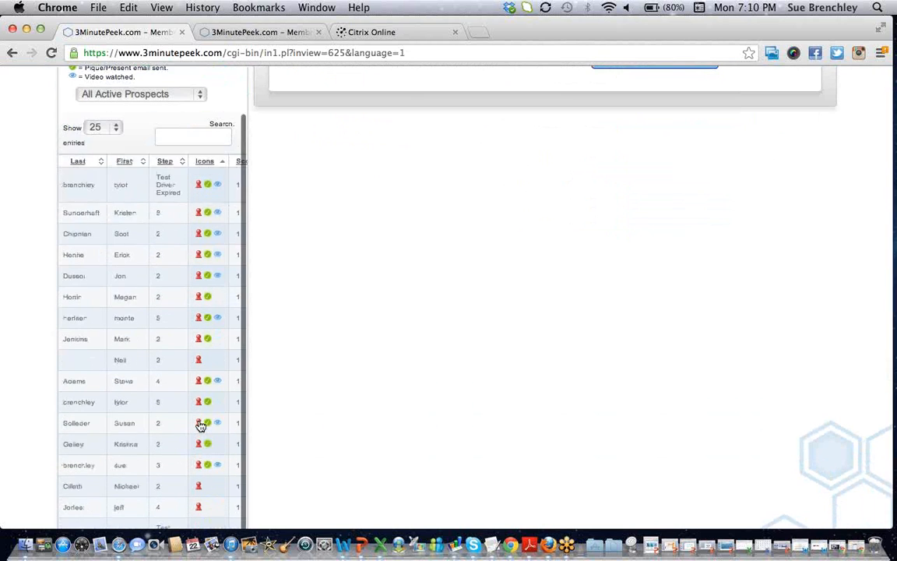
scroll(200, 427, "up", 3)
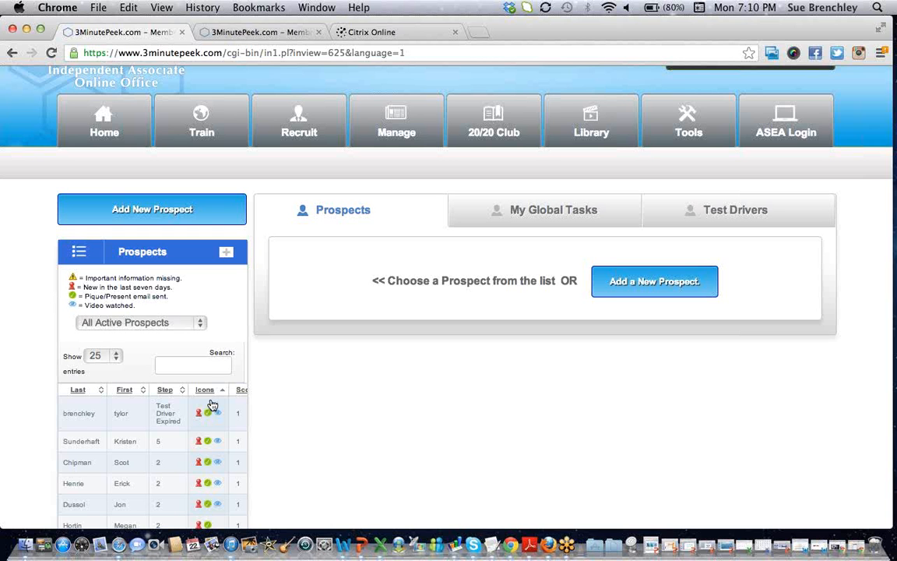
scroll(156, 389, "down", 2)
left_click(122, 369)
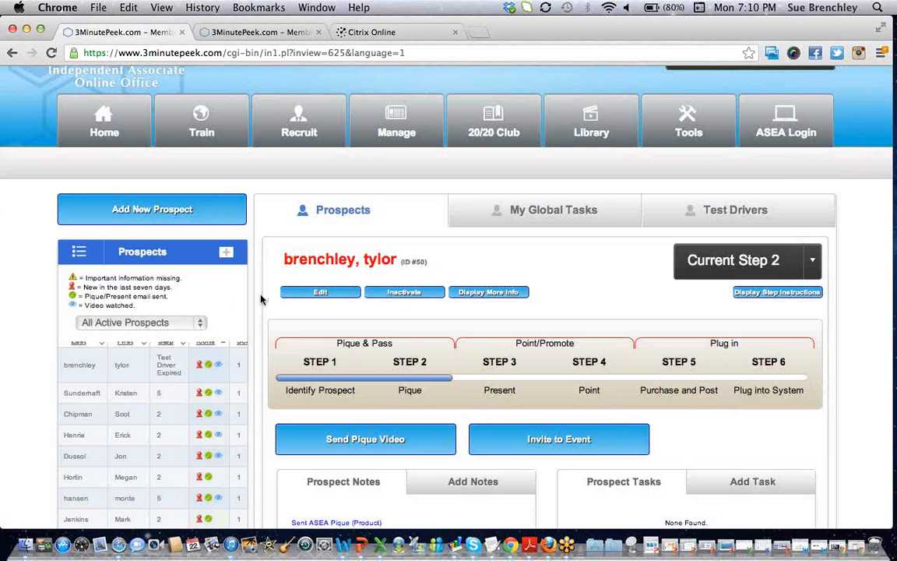
Examine the prospect's step progress, the history in Prospect Notes, and the test driver and referral lists
scroll(261, 298, "down", 2)
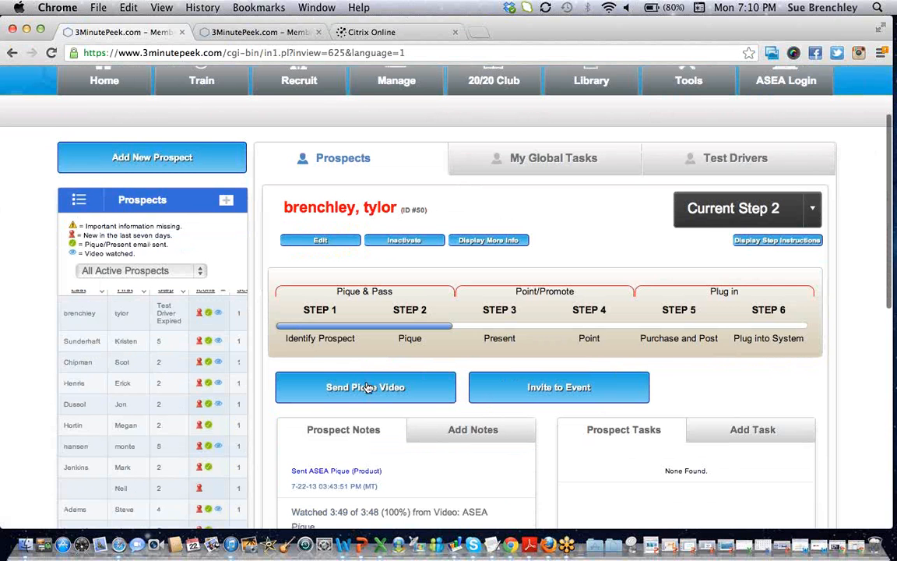
scroll(366, 387, "down", 1)
scroll(367, 387, "down", 10)
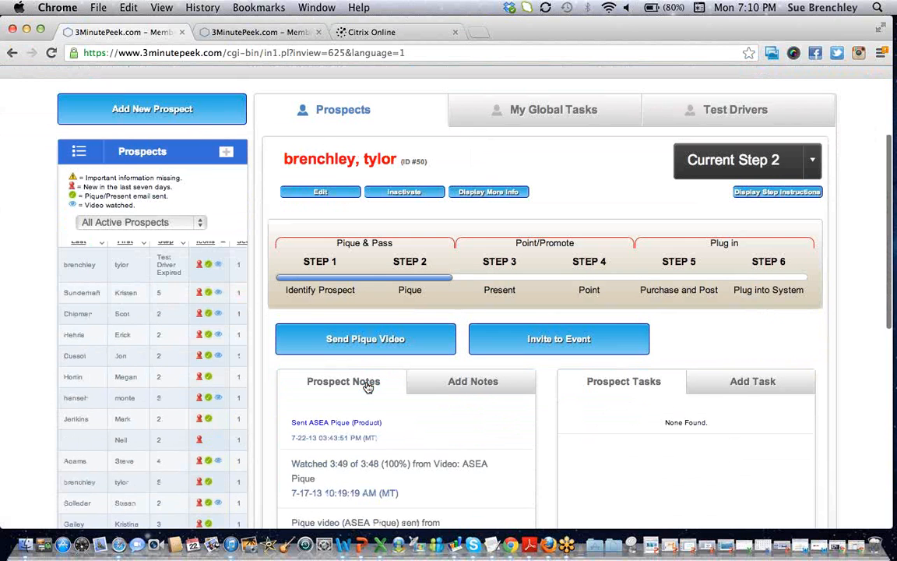
scroll(335, 414, "down", 8)
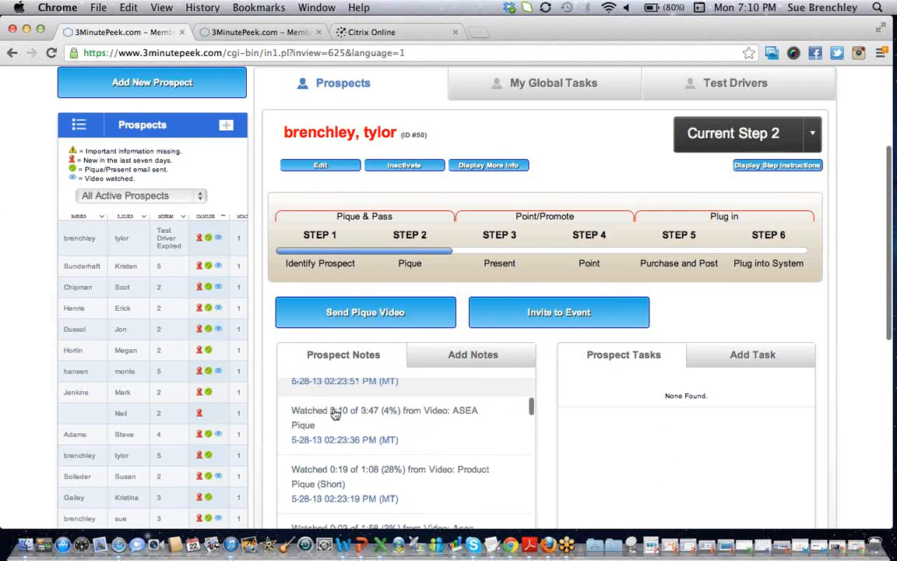
scroll(335, 414, "down", 10)
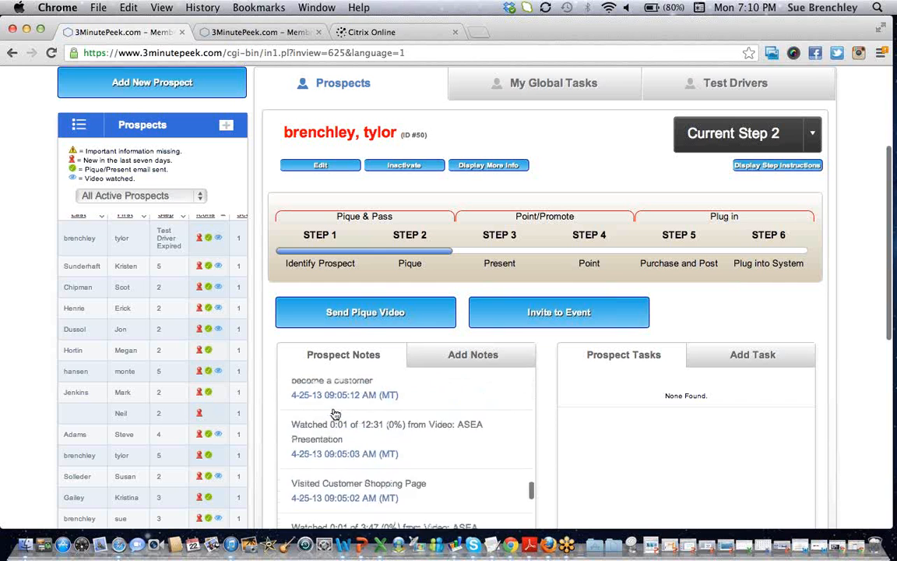
scroll(335, 415, "down", 10)
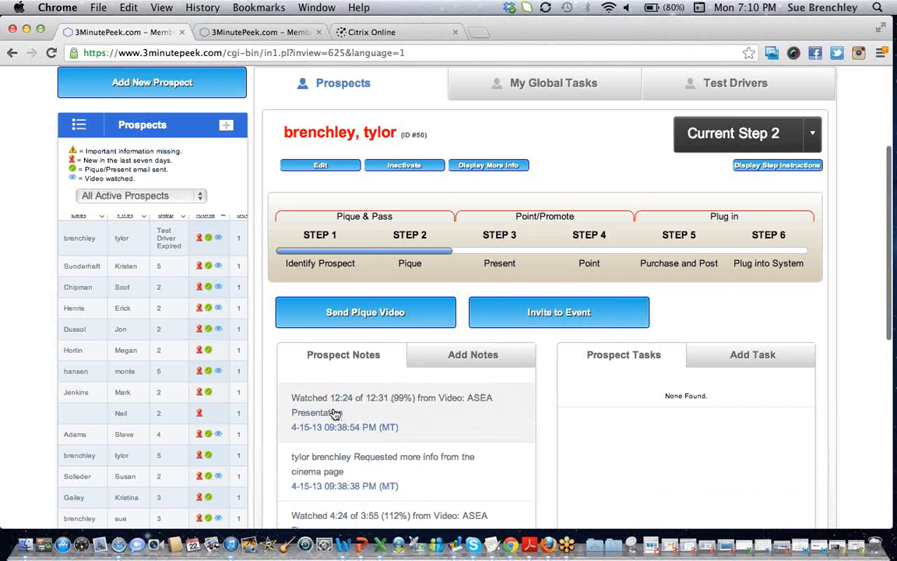
scroll(333, 413, "down", 5)
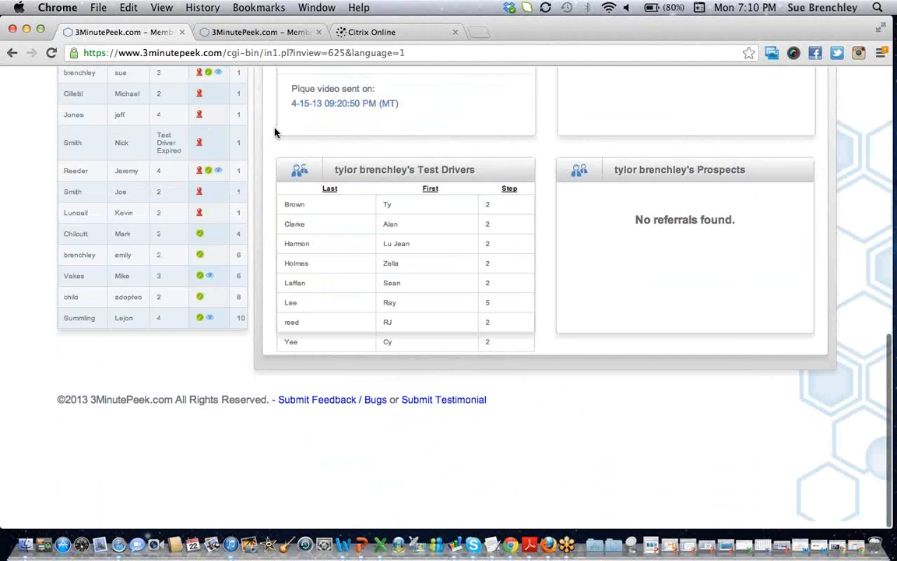
scroll(274, 133, "up", 5)
scroll(331, 187, "up", 15)
scroll(331, 188, "up", 10)
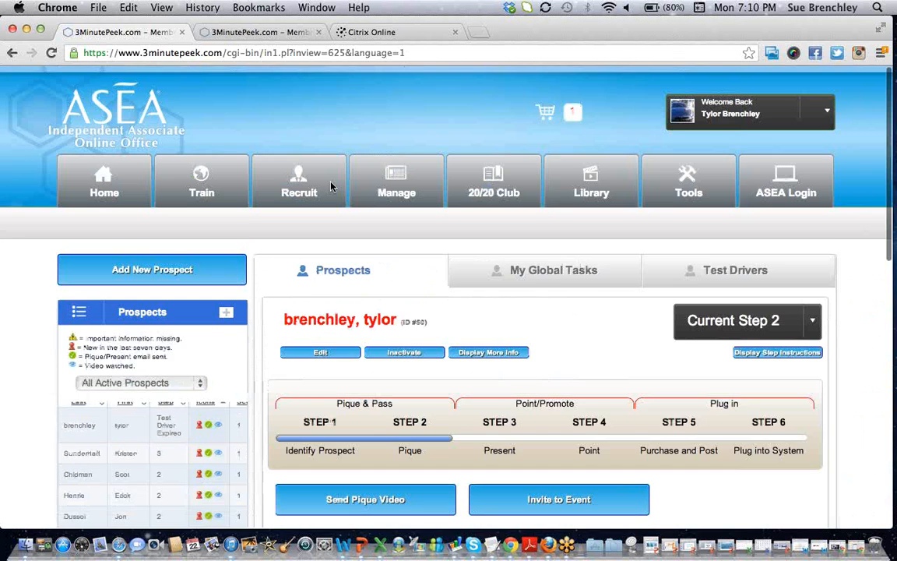
scroll(250, 318, "down", 4)
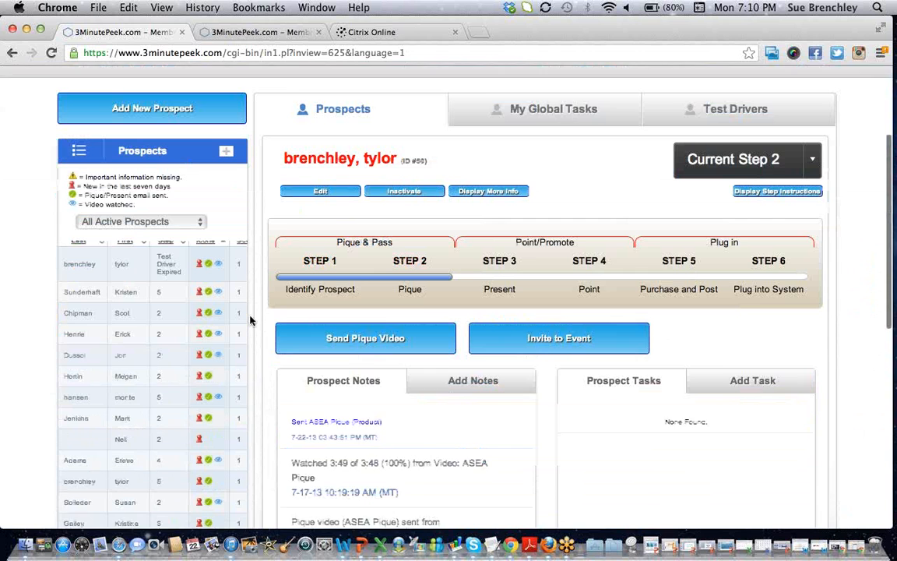
scroll(250, 319, "down", 1)
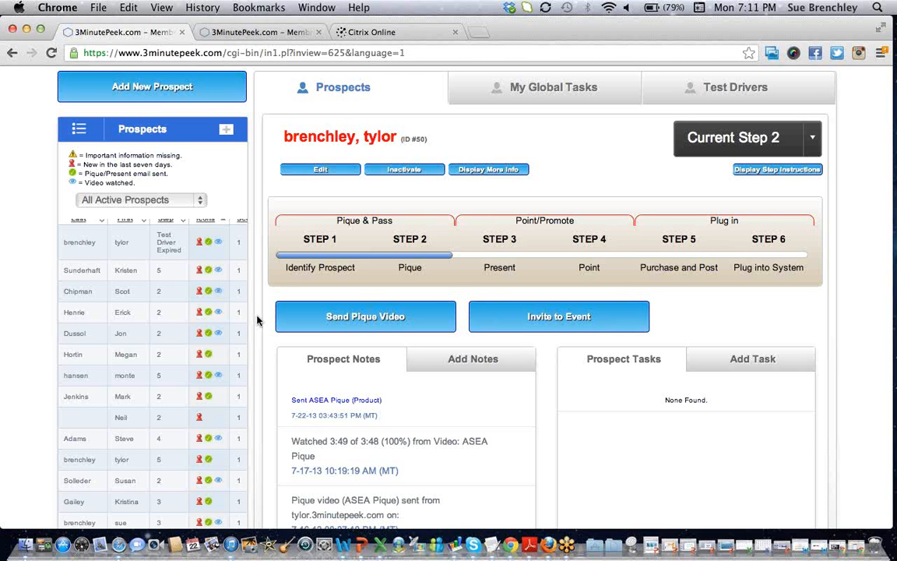
Prepare a pique email from the first listed URL with Opportunity - Pique (3:47) and follow-up video 579 Opportunity - Breakthrough (11:14)
left_click(362, 318)
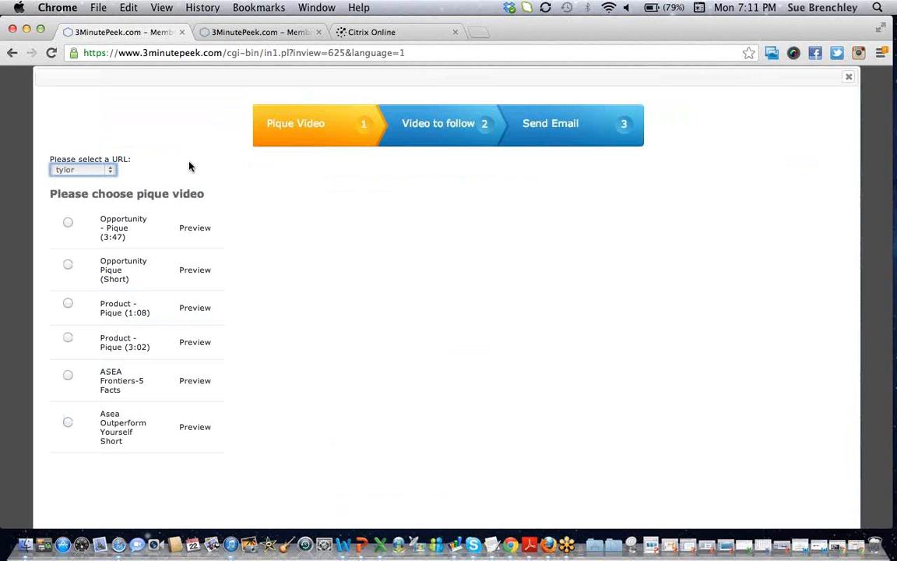
left_click(90, 170)
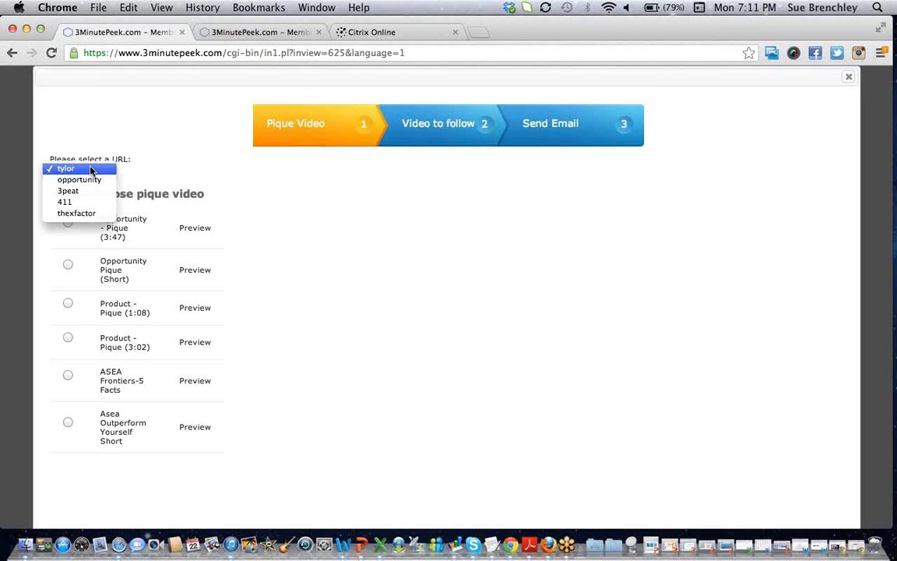
left_click(89, 170)
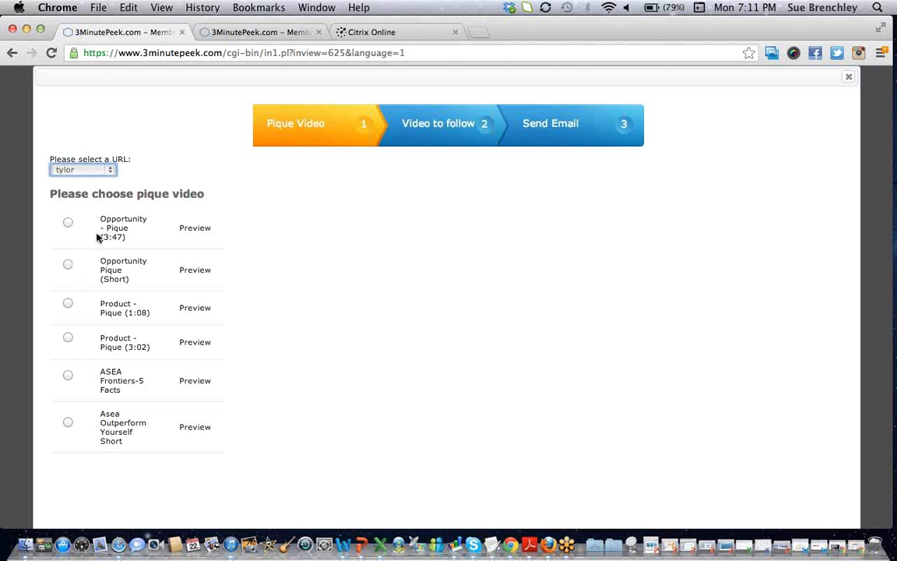
left_click(68, 224)
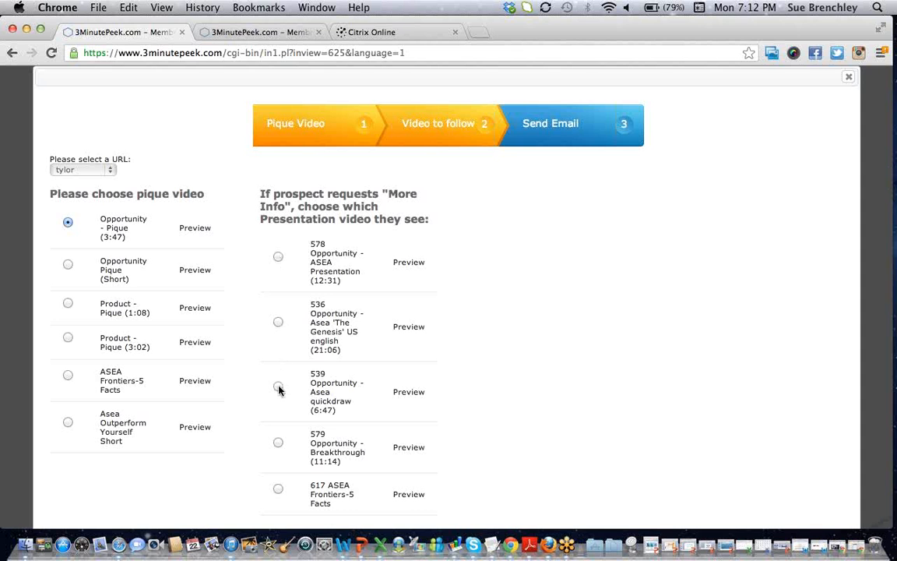
left_click(278, 443)
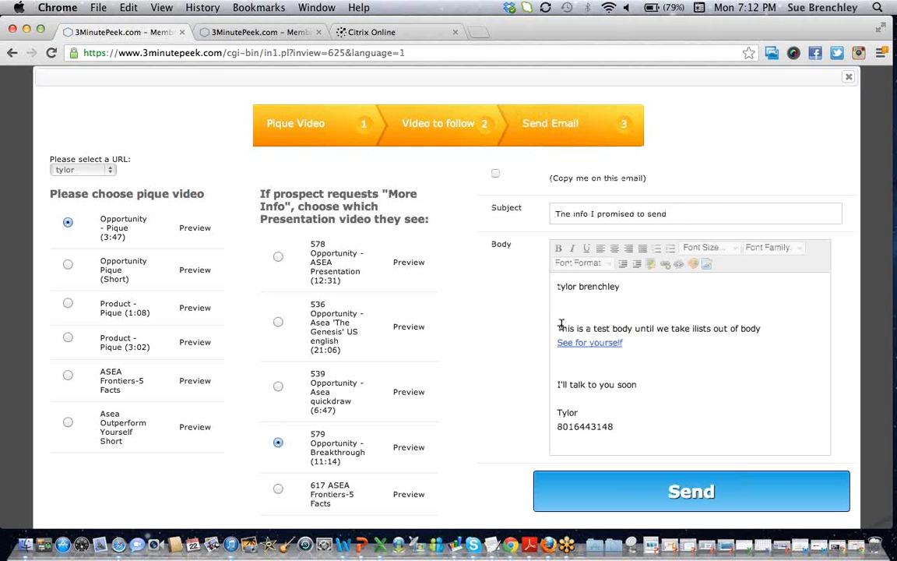
Check the email body, enable the option to be copied on the email, and send it to the prospect
left_click(758, 325)
left_click(767, 326)
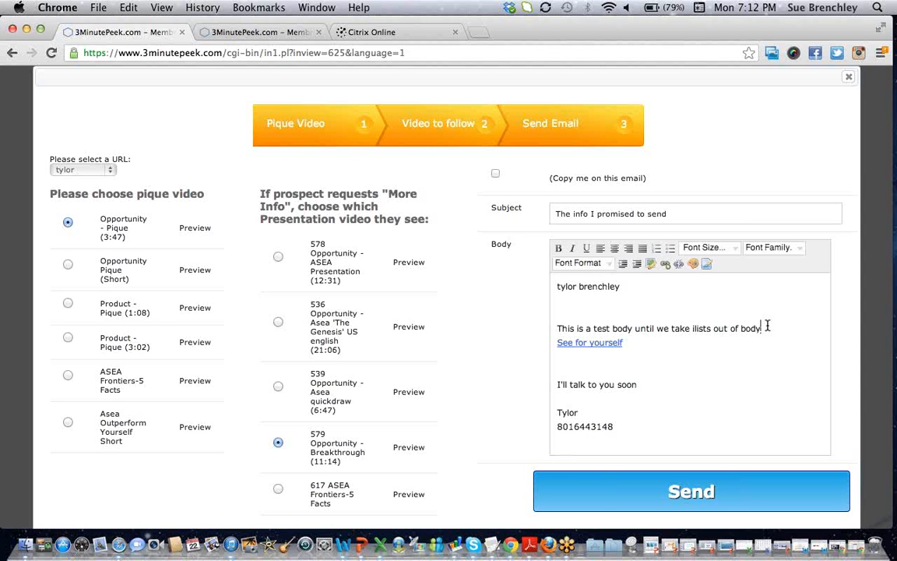
left_click(704, 310)
left_click(495, 174)
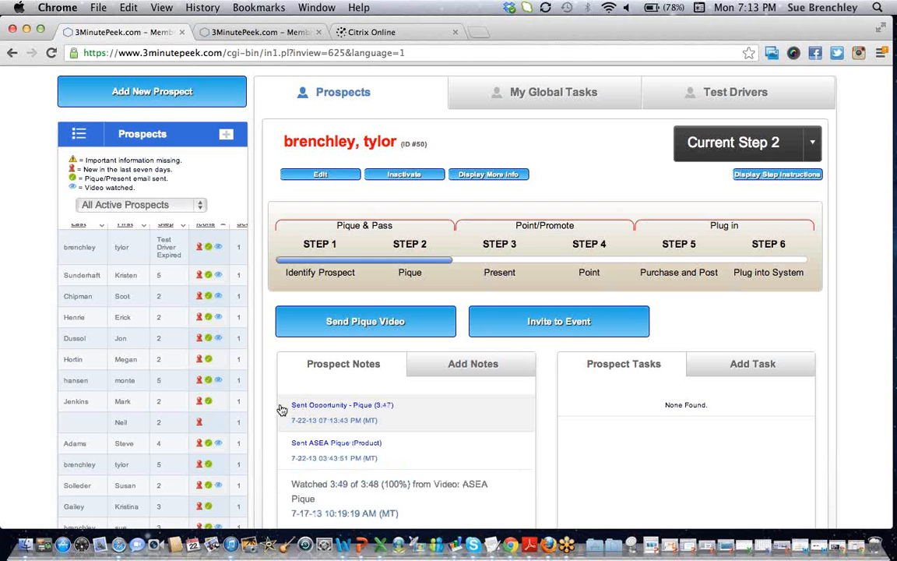
Review the details of the sent Opportunity - Pique (3:47) email from the prospect notes, and close them
left_click(345, 408)
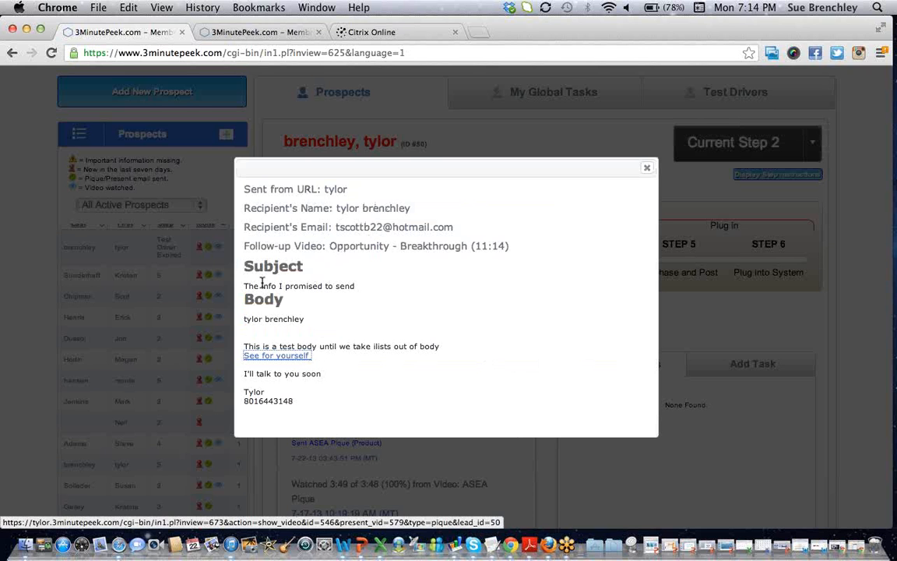
left_click(646, 169)
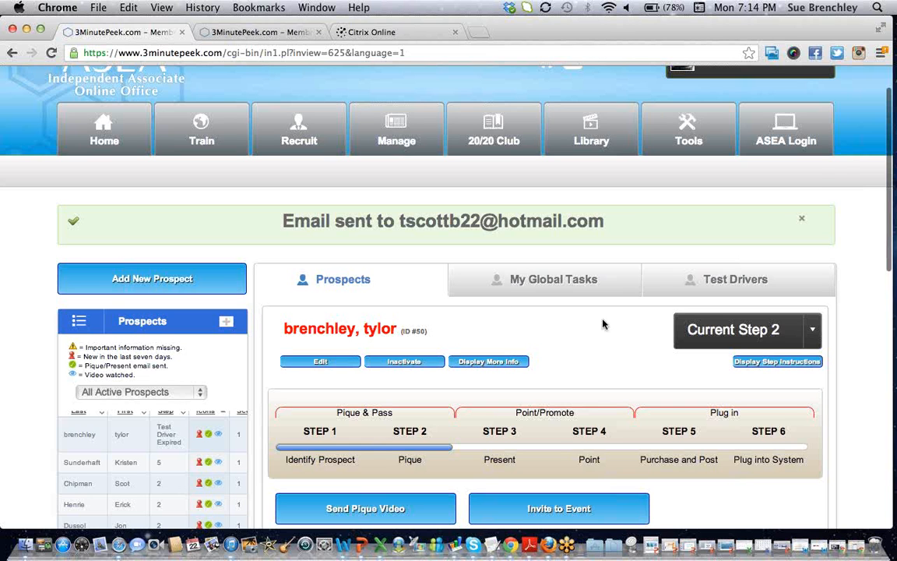
Review the website names under URLs & Display Info, and switch to the other open 3MinutePeek page with the settings of each URL
mouse_move(685, 136)
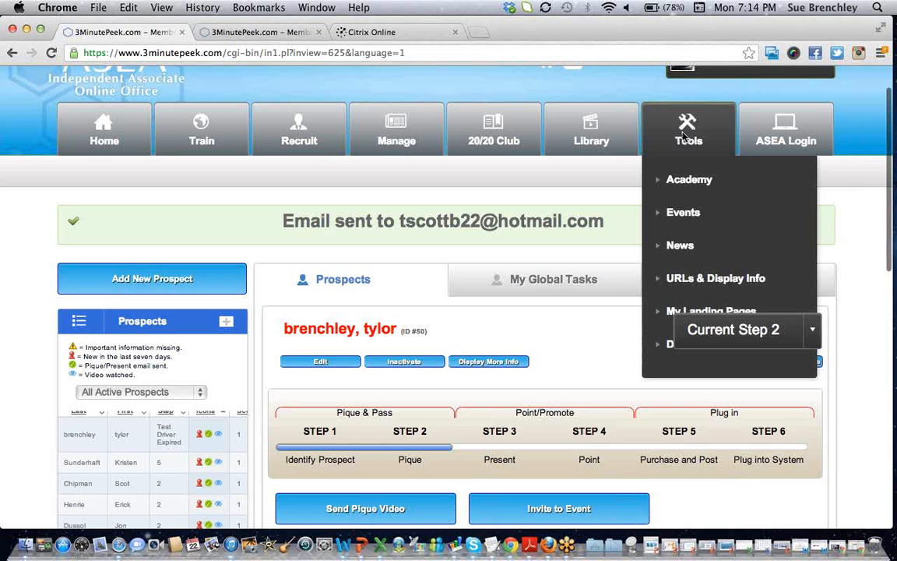
left_click(690, 280)
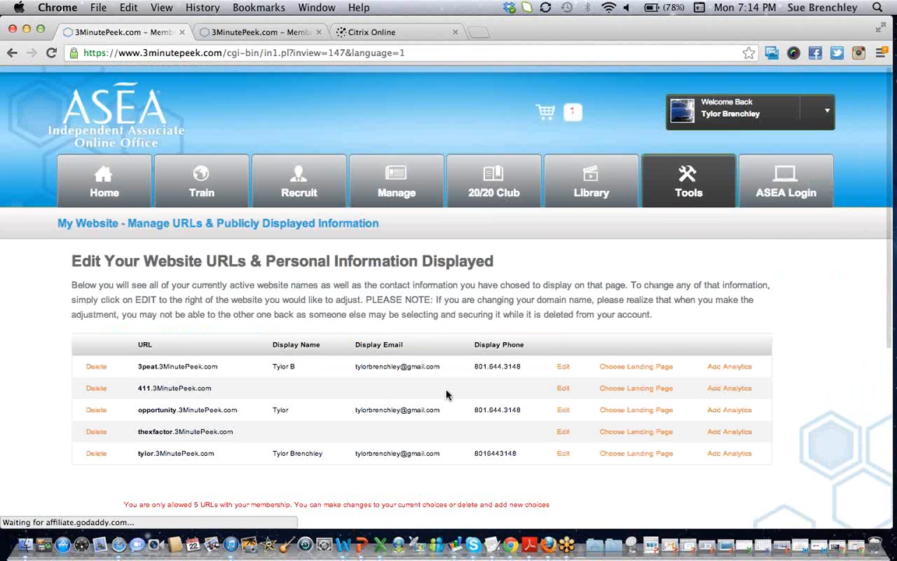
scroll(446, 394, "down", 3)
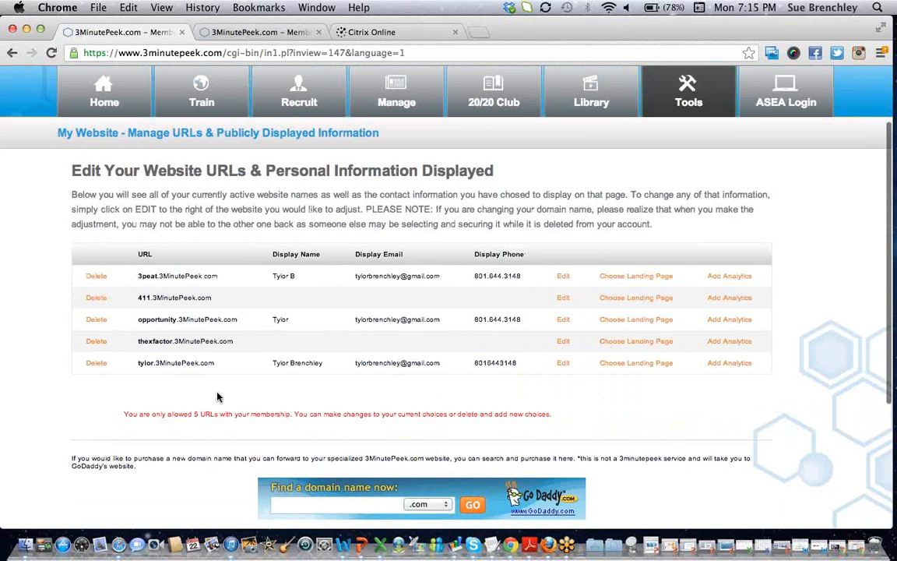
scroll(218, 312, "up", 3)
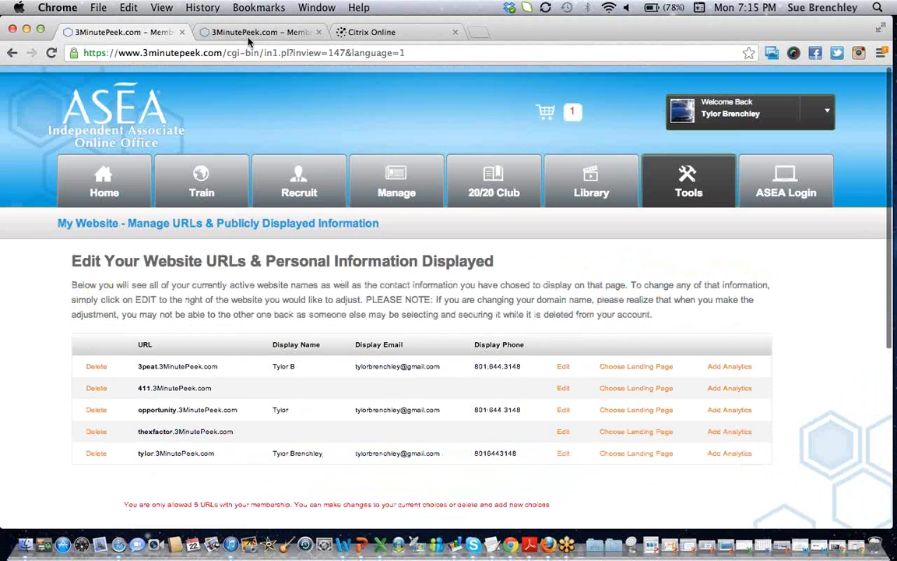
left_click(254, 32)
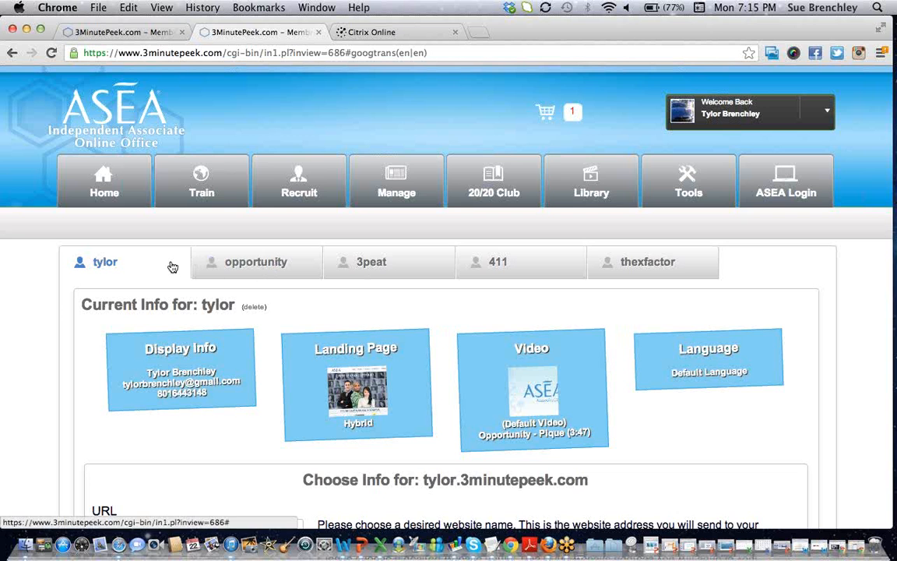
Review the website name, display name, display email and display phone settings of the first listed URL
scroll(173, 267, "down", 1)
scroll(173, 267, "down", 3)
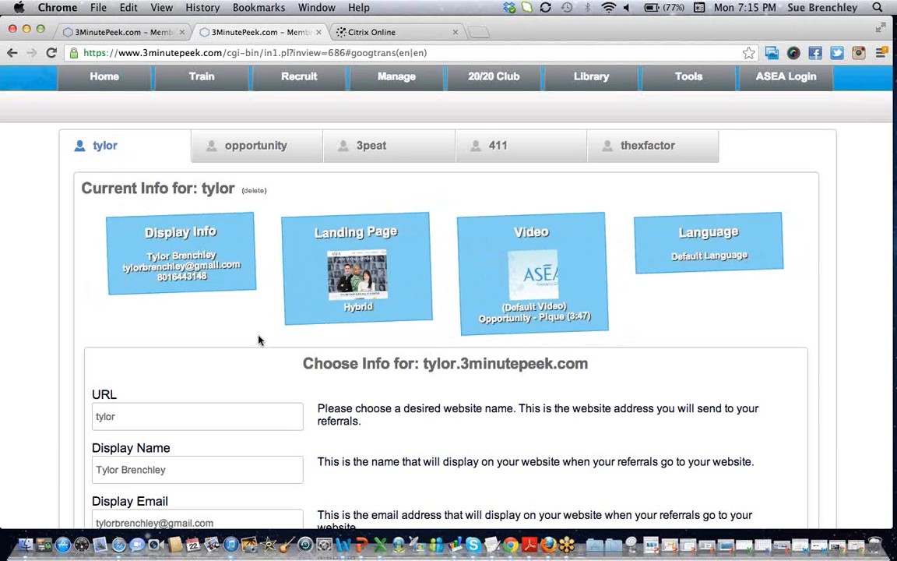
scroll(259, 339, "down", 3)
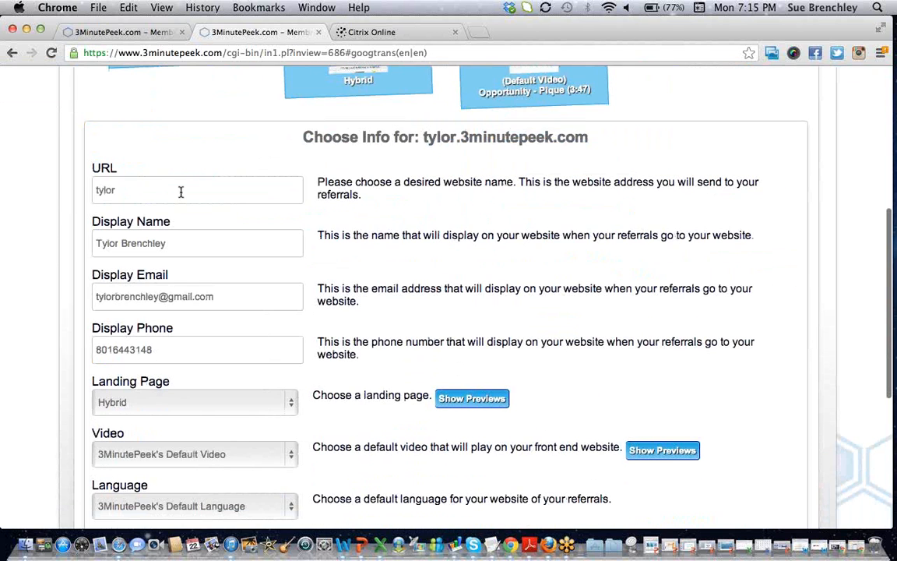
left_click(181, 191)
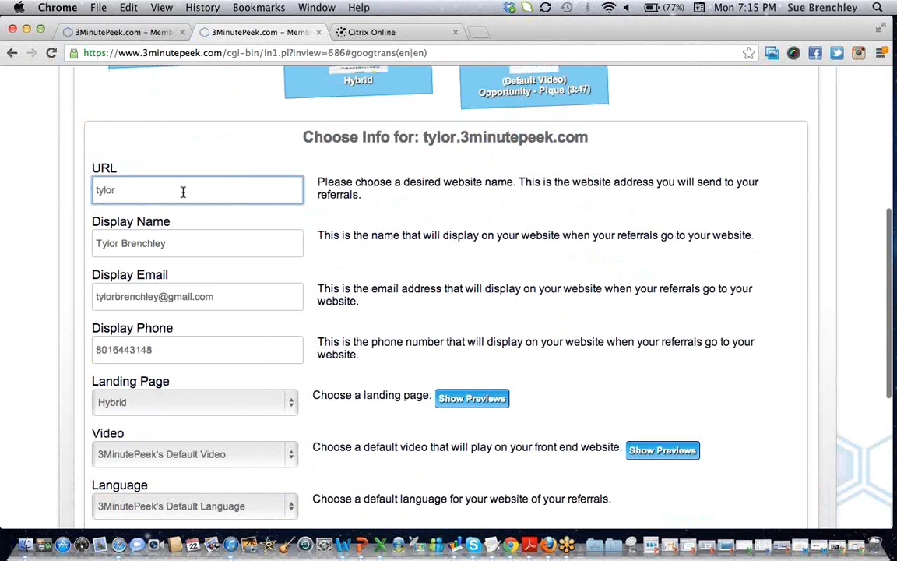
left_click(198, 243)
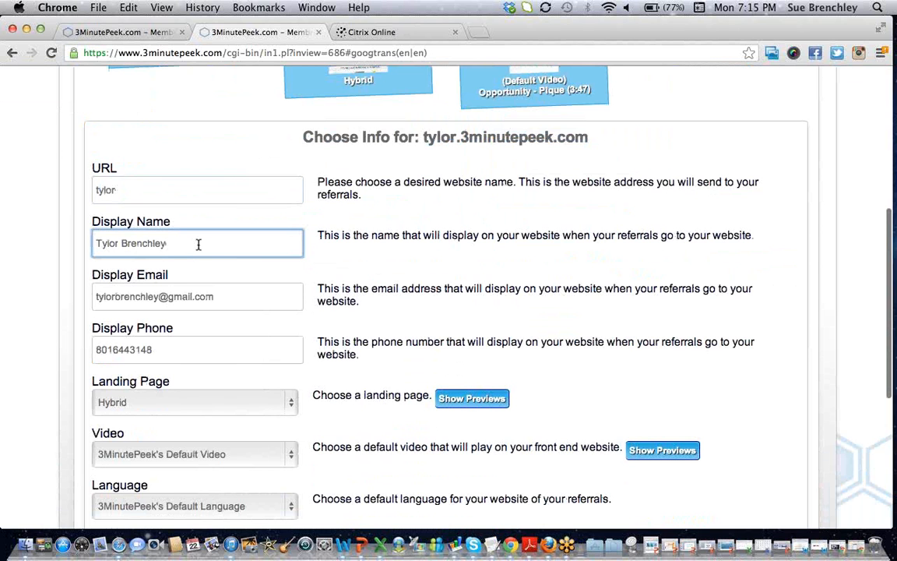
left_click(240, 296)
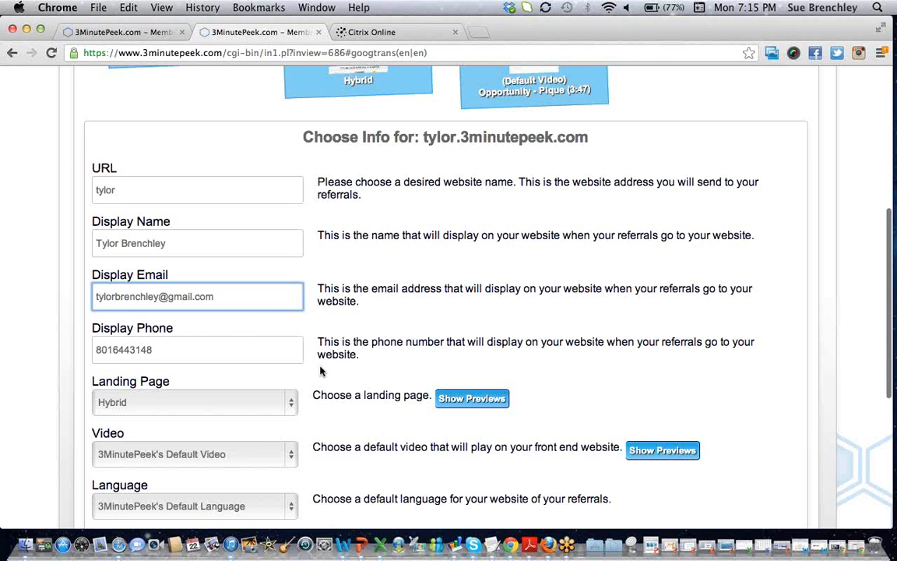
Show the landing page previews, try the Time Freedom Focus page, and set the landing page back to Hybrid
scroll(320, 368, "down", 3)
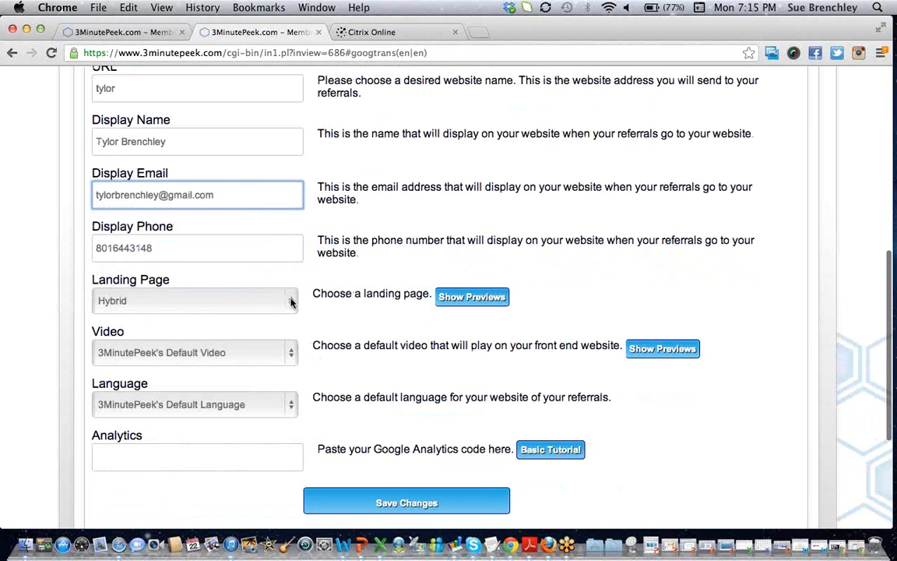
left_click(291, 302)
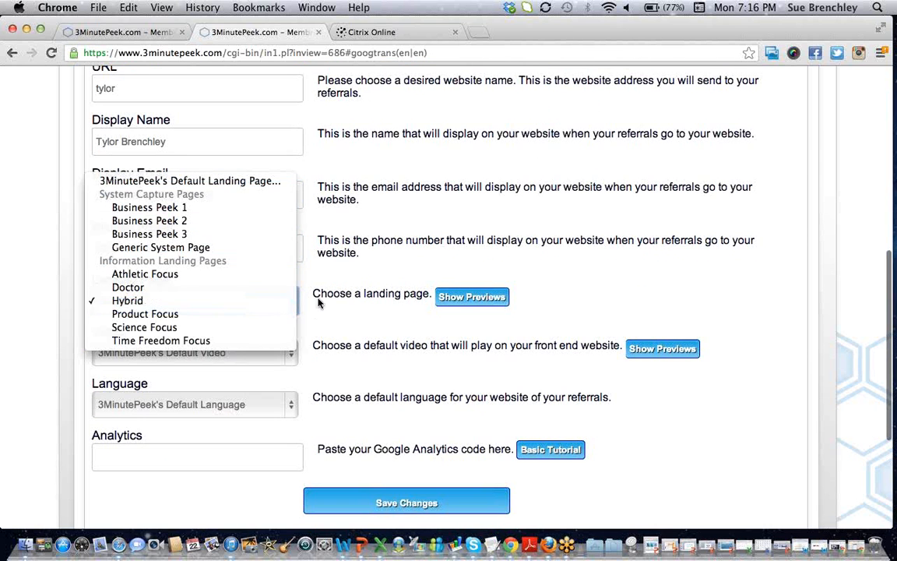
left_click(469, 298)
left_click(468, 298)
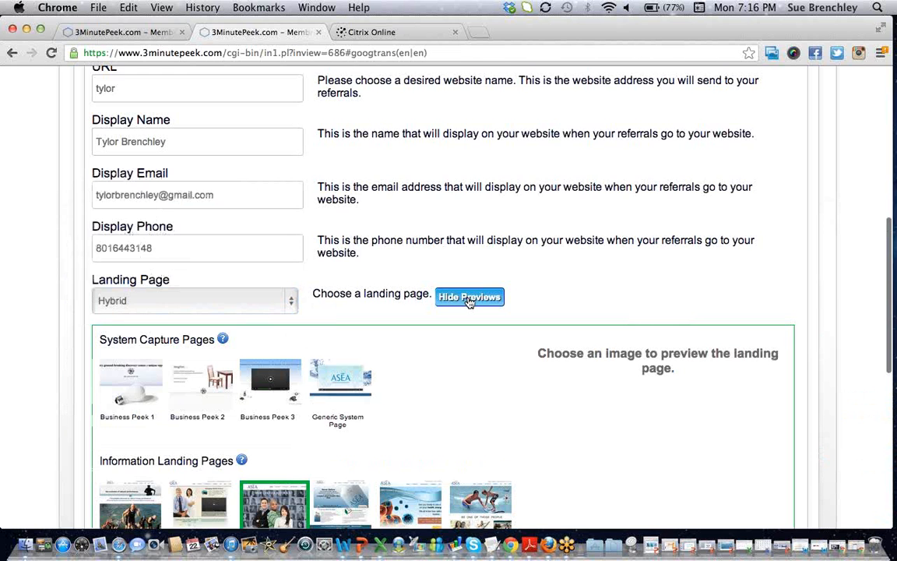
scroll(469, 301, "down", 5)
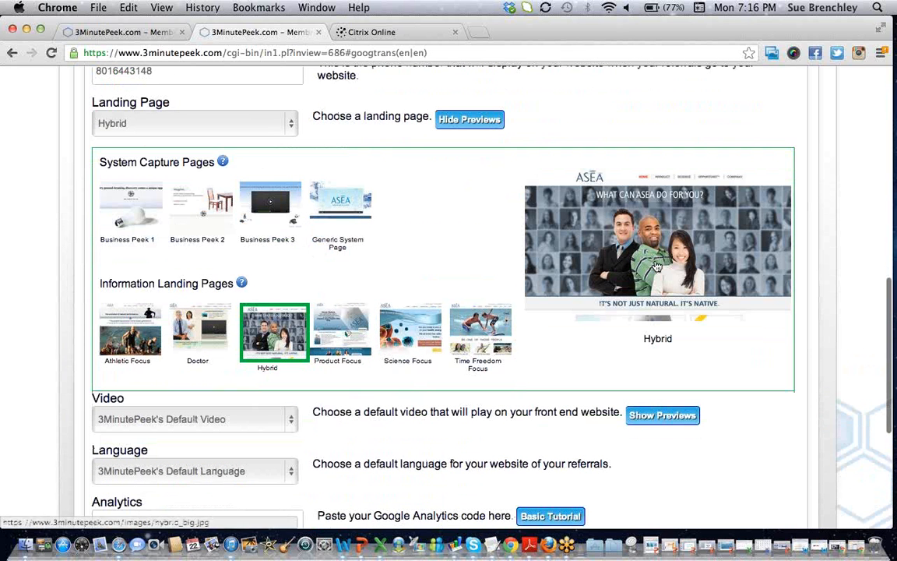
left_click(261, 206)
left_click(465, 331)
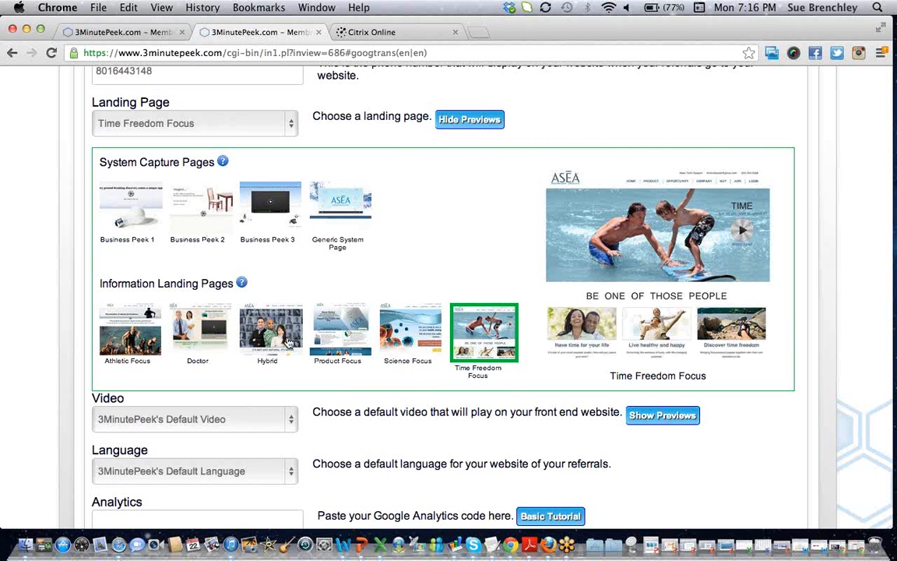
left_click(282, 340)
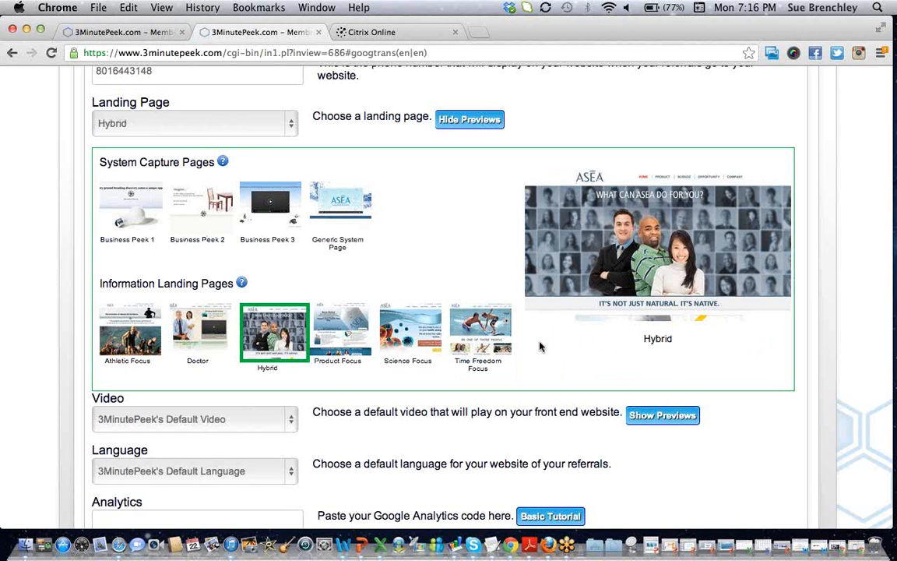
Show the video previews, play Opportunity - ASEA Presentation (12:31), and choose Science - The Science behind ASEA (5:03) as the default video
scroll(661, 312, "down", 3)
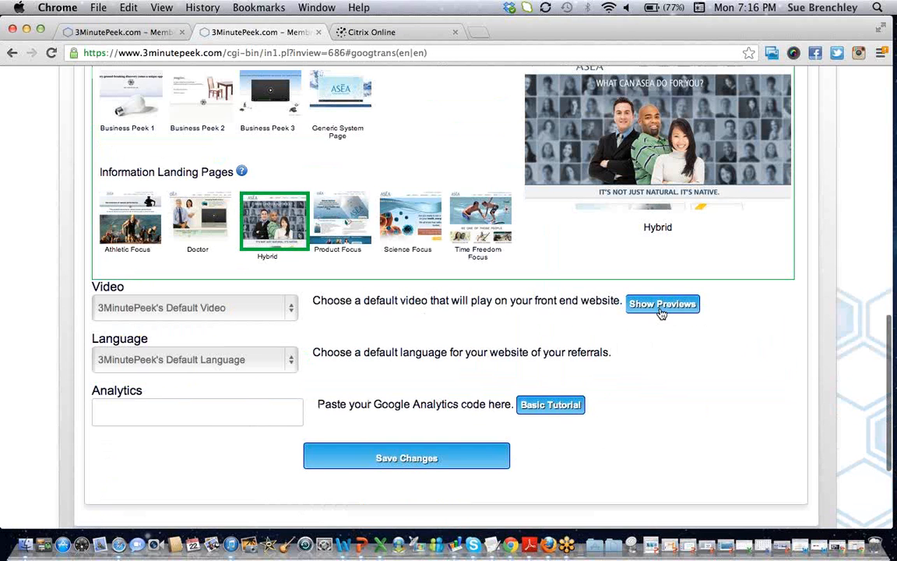
left_click(661, 305)
scroll(516, 332, "down", 2)
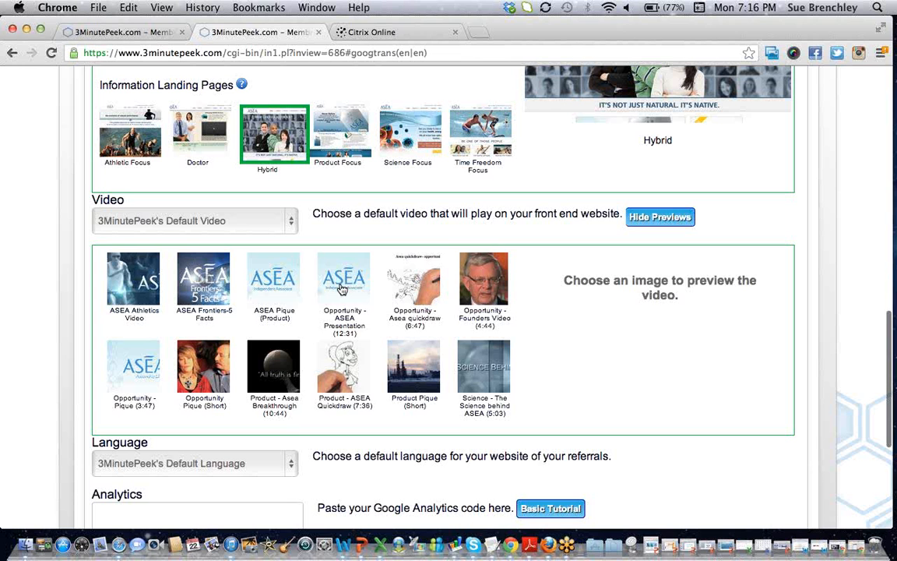
left_click(339, 289)
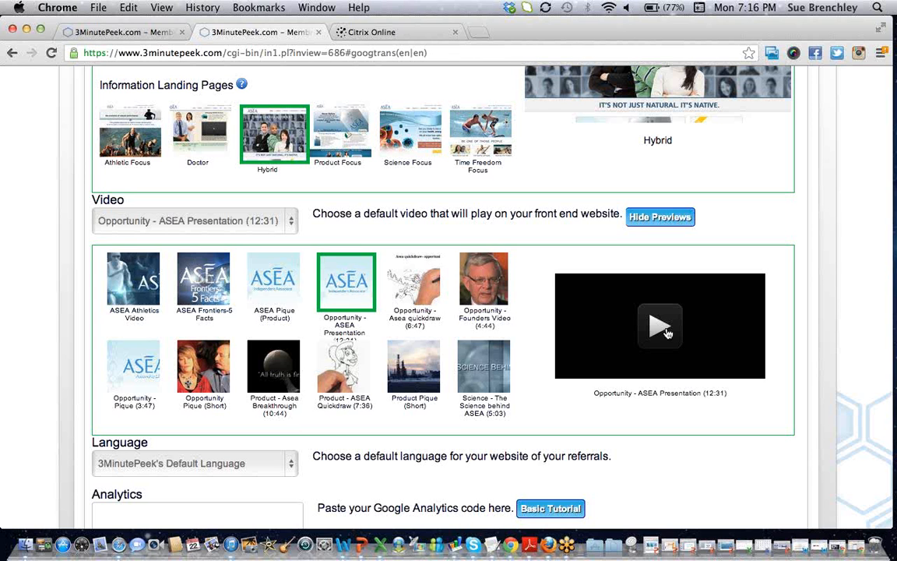
left_click(661, 330)
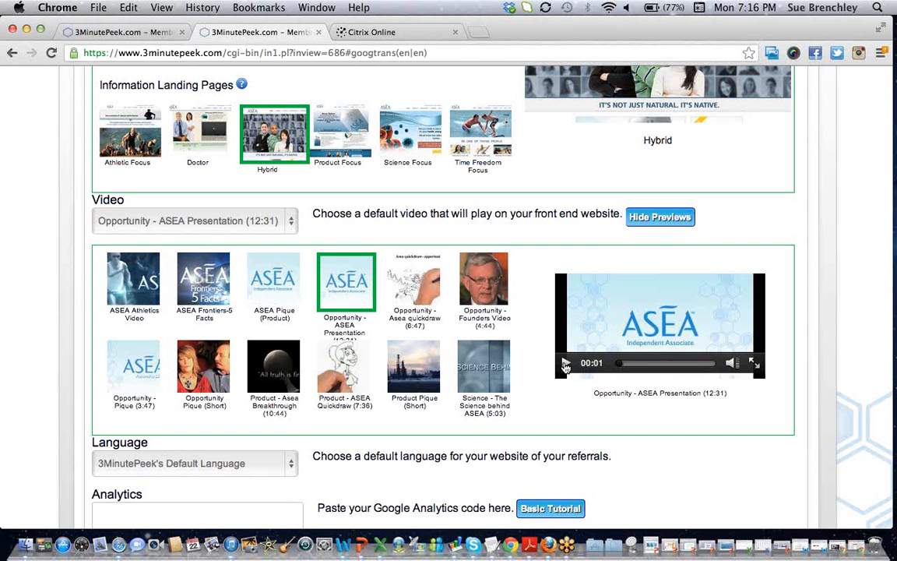
left_click(474, 366)
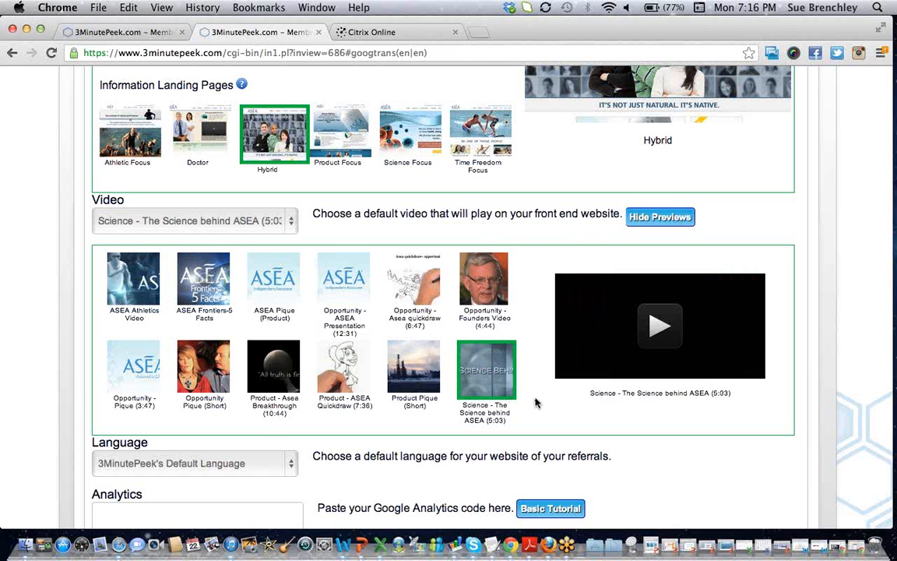
Examine the Language setting and the empty Analytics field for the Google Analytics code
scroll(536, 401, "down", 2)
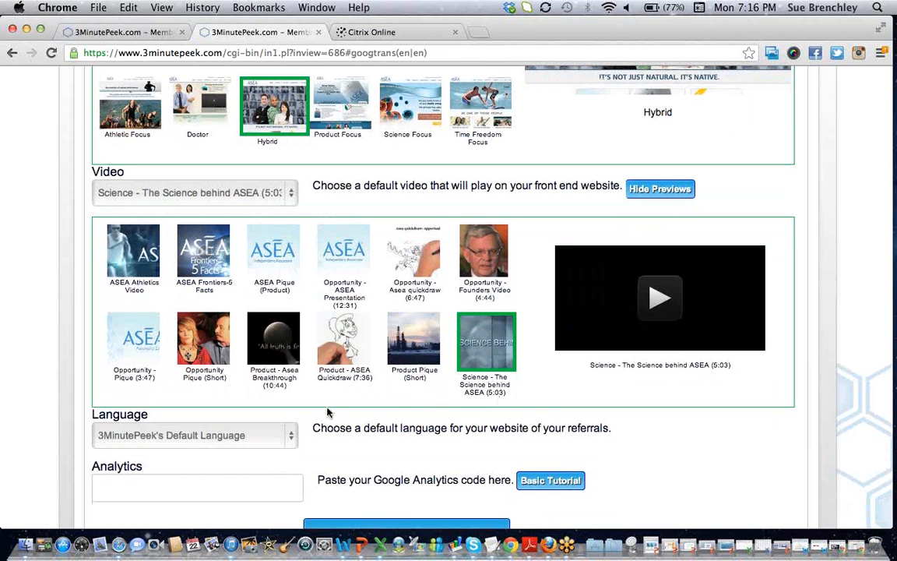
scroll(319, 394, "down", 3)
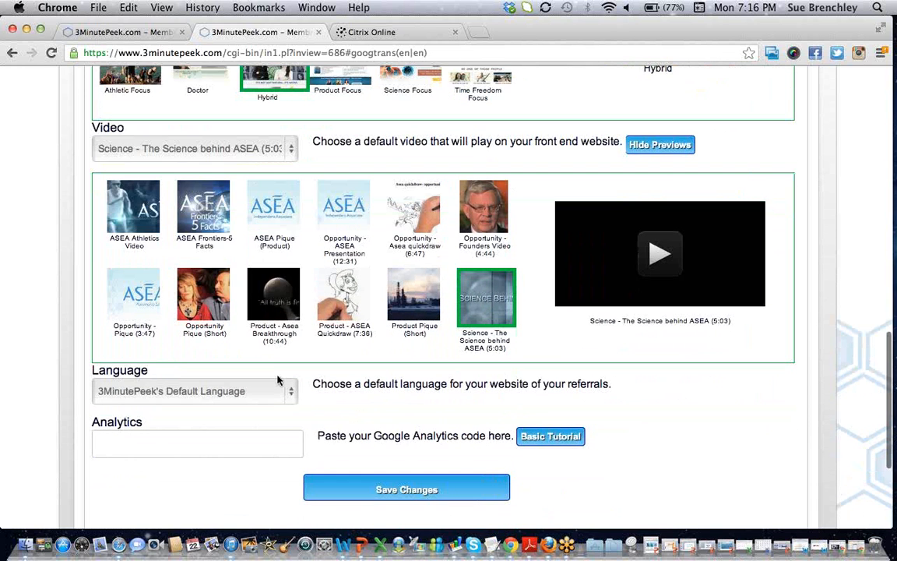
left_click(286, 441)
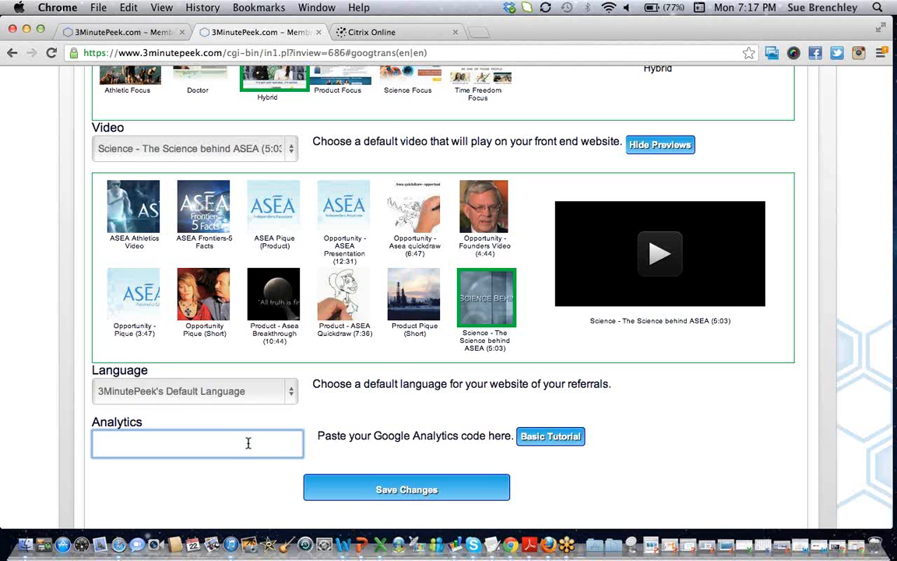
Look over the System Capture Pages, Information Landing Pages and video choices again, and check the current info summary of the URL
scroll(248, 436, "up", 5)
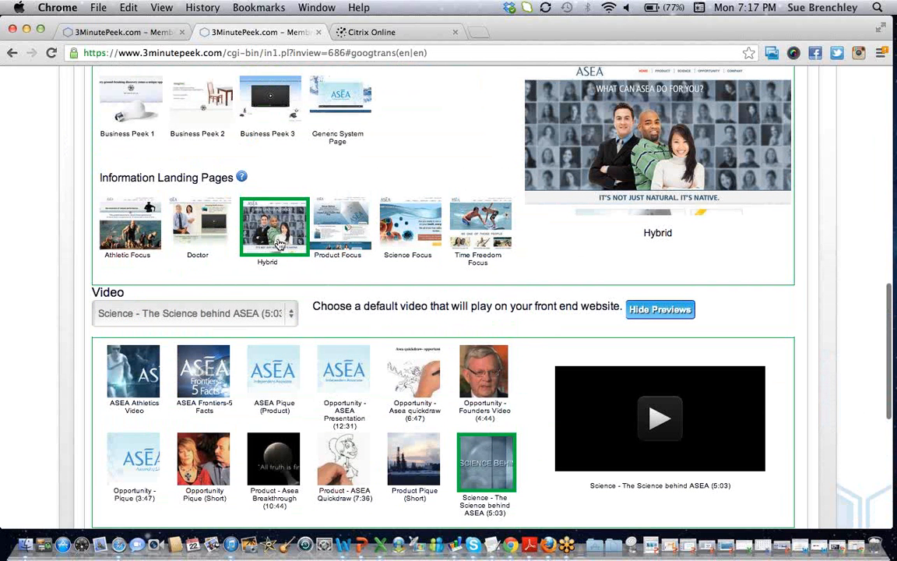
scroll(282, 178, "up", 2)
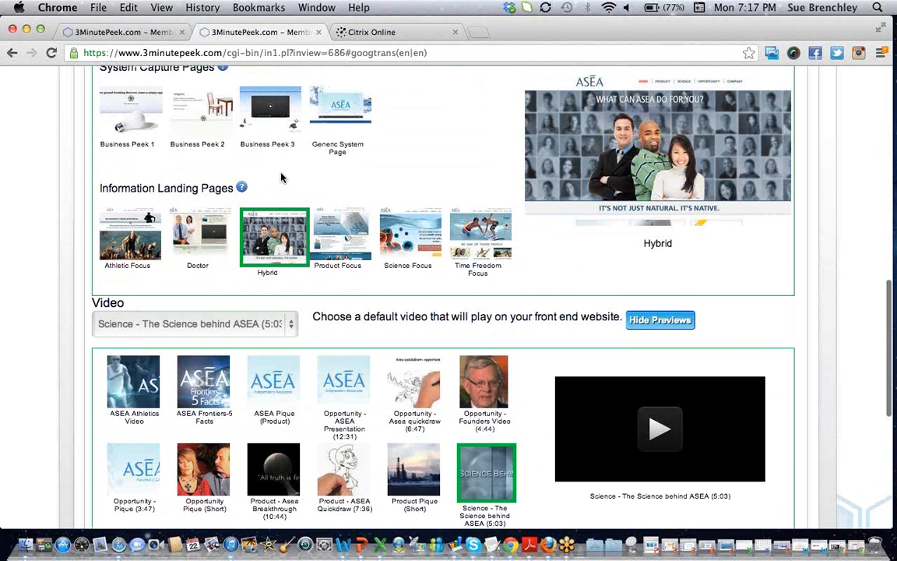
left_click_drag(99, 123, 213, 122)
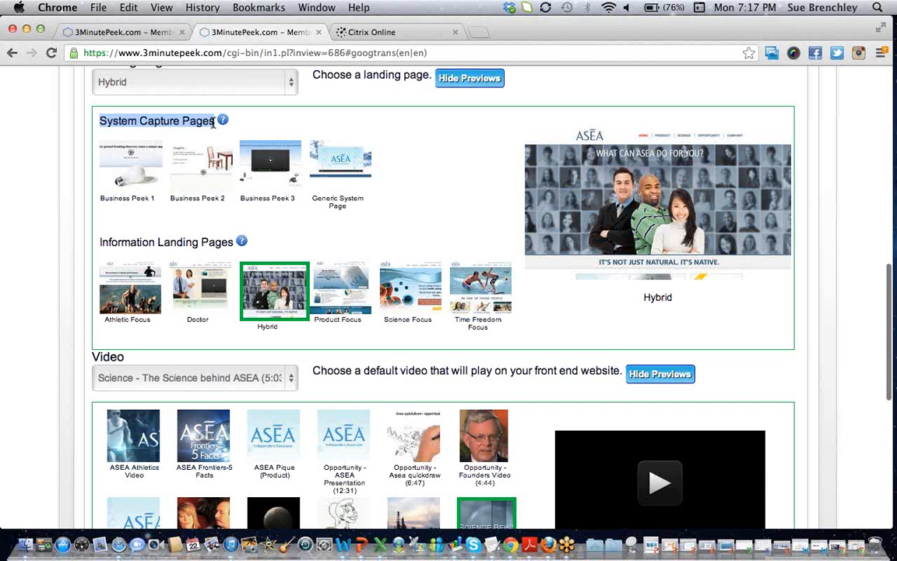
scroll(84, 139, "down", 2)
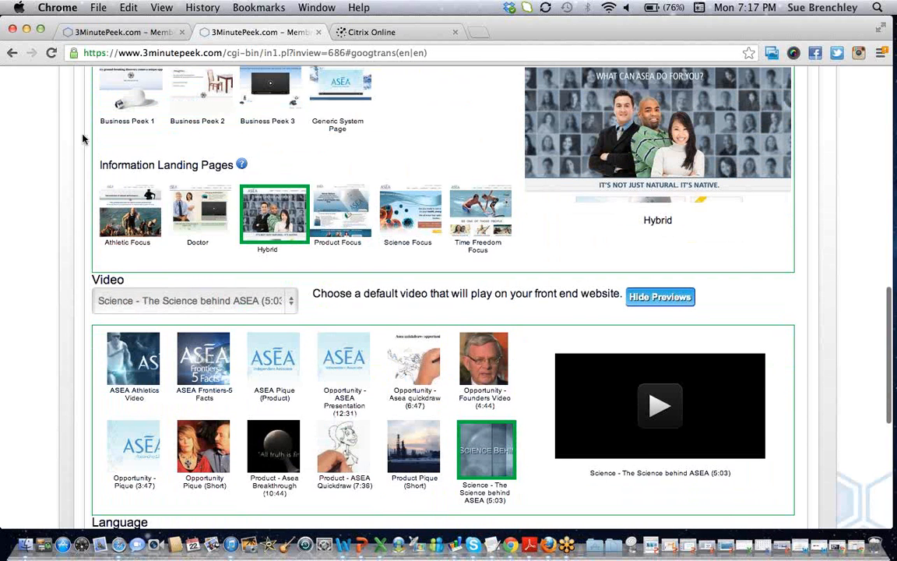
scroll(84, 138, "up", 3)
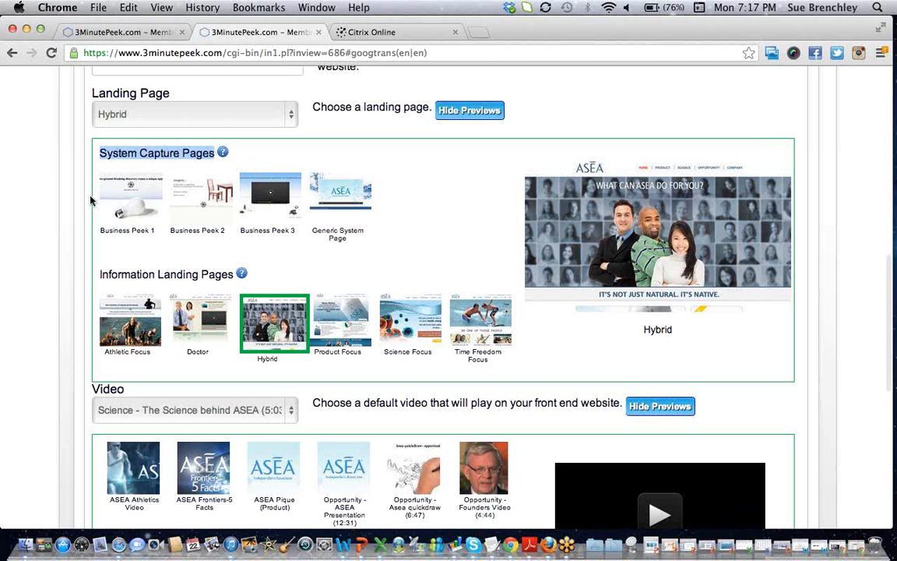
scroll(90, 201, "down", 8)
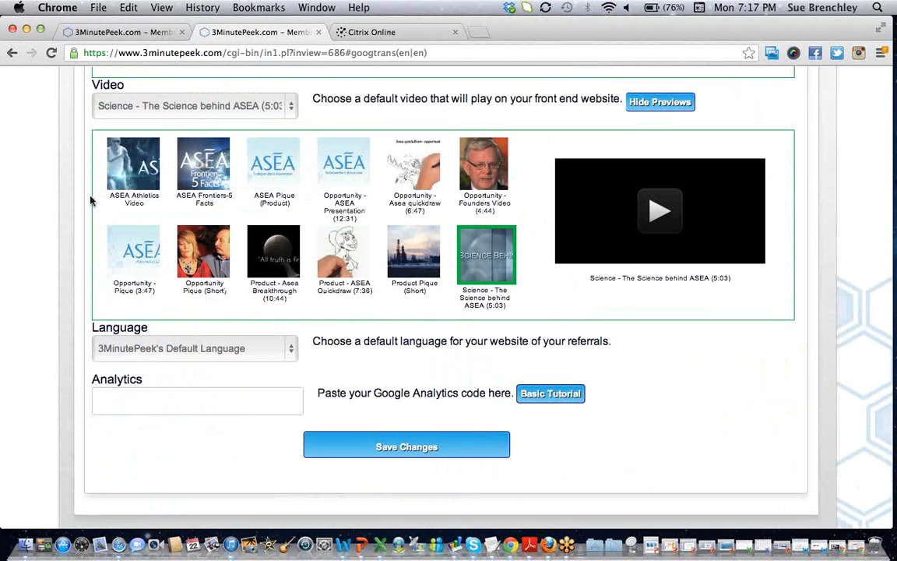
scroll(91, 200, "up", 7)
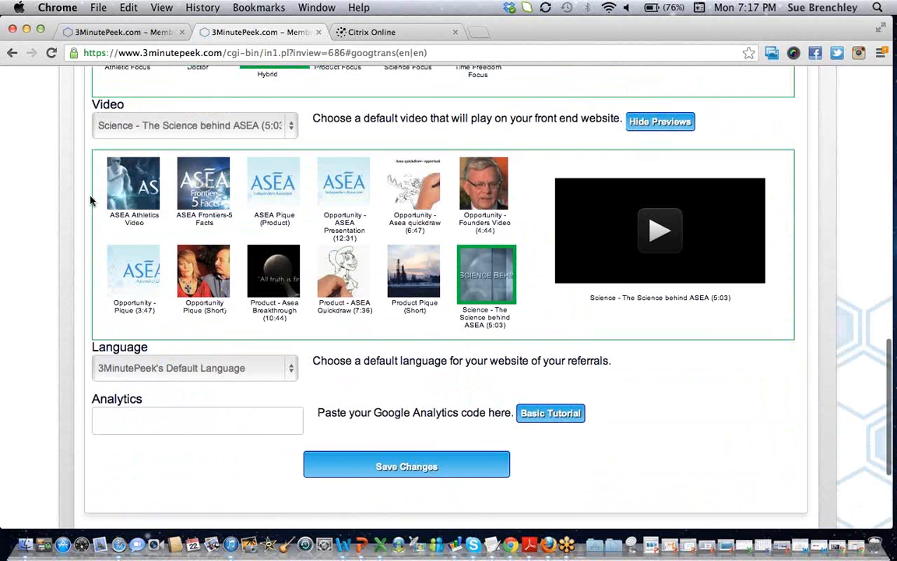
scroll(91, 200, "up", 15)
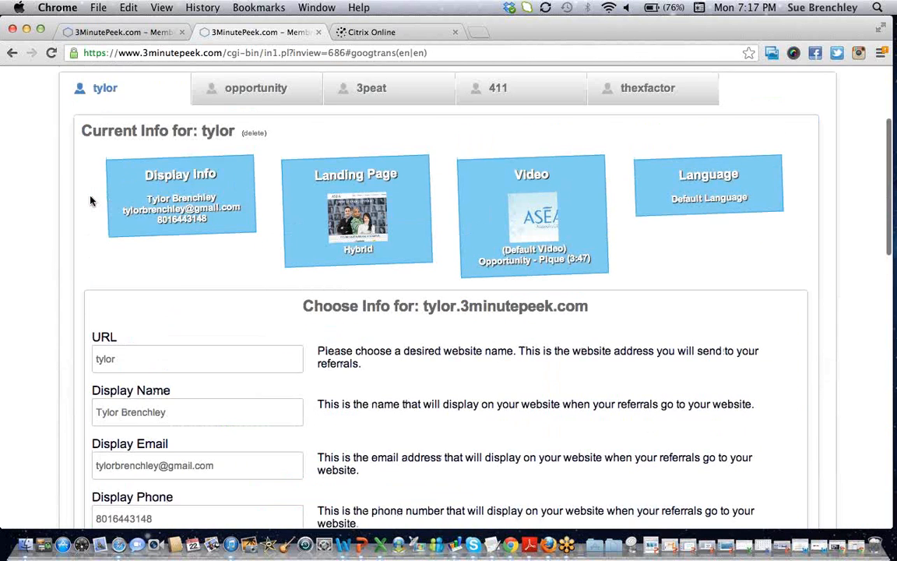
scroll(91, 197, "up", 2)
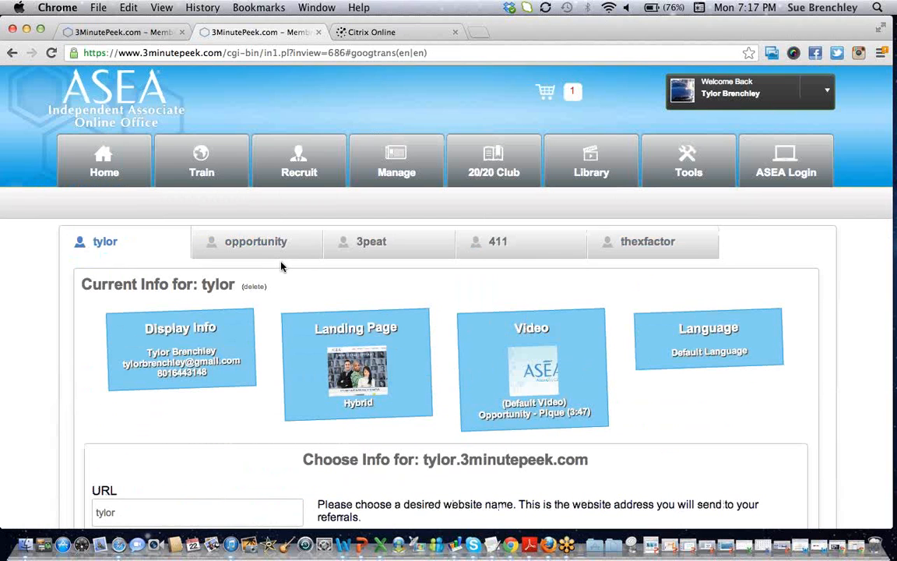
Switch back to the other 3MinutePeek page with the website URL list and open the Prospect Manager from there
left_click(117, 32)
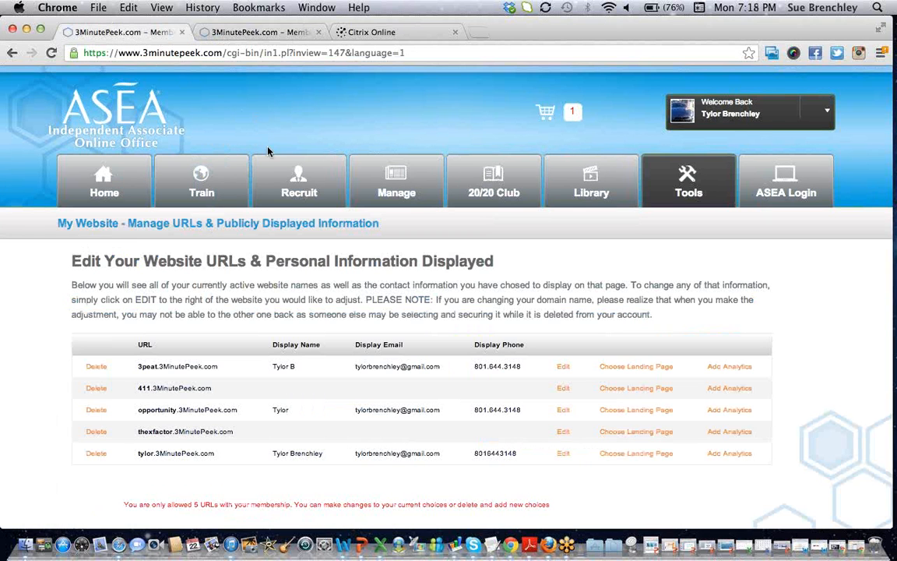
left_click(296, 195)
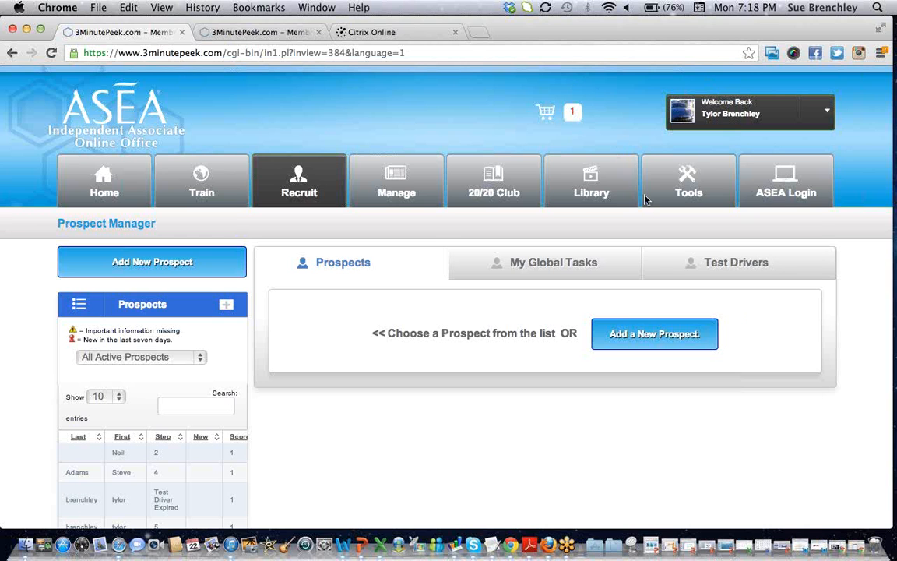
mouse_move(679, 191)
Change the inview number in the page address to 625, keeping language=1, and load that page
left_click(343, 53)
left_click(343, 53)
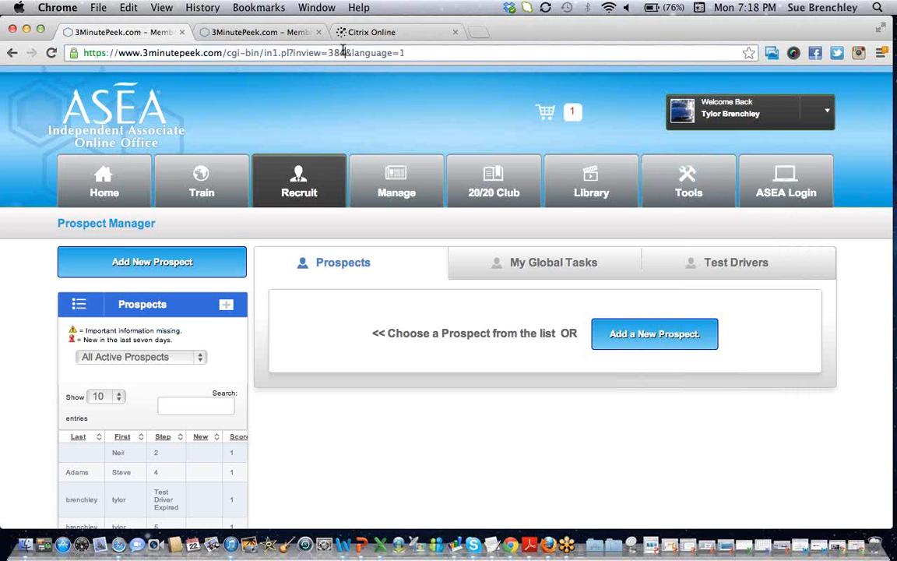
key("BackSpace")
key("BackSpace")
key("BackSpace")
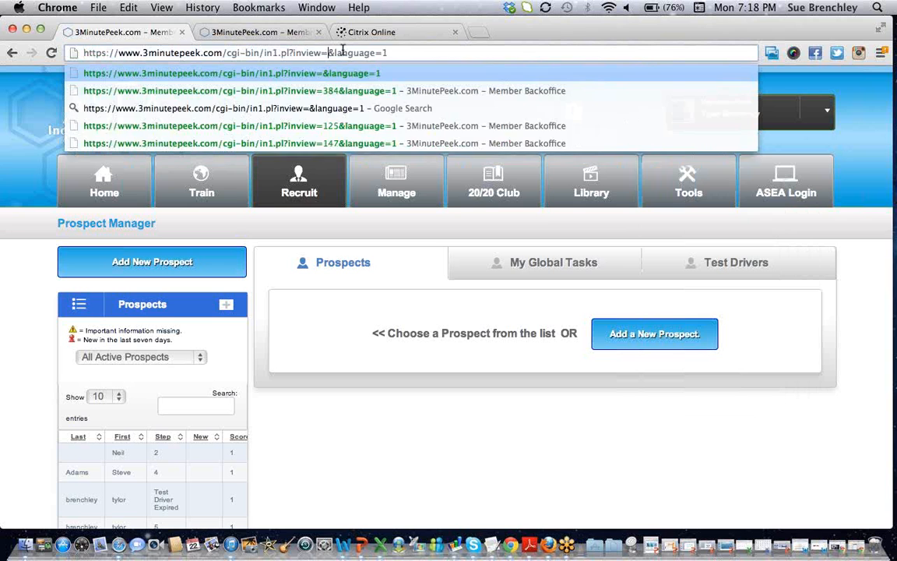
type("6")
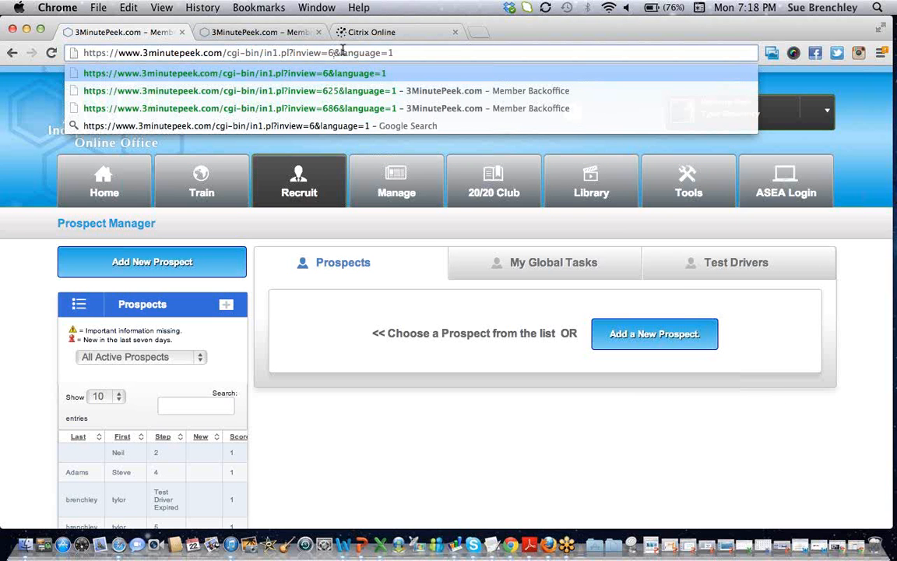
key("Down")
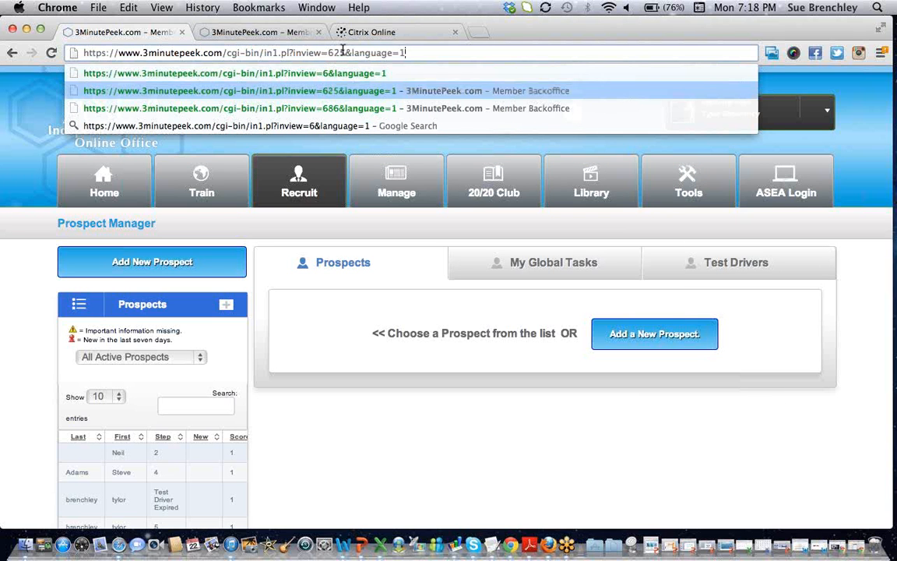
key("Return")
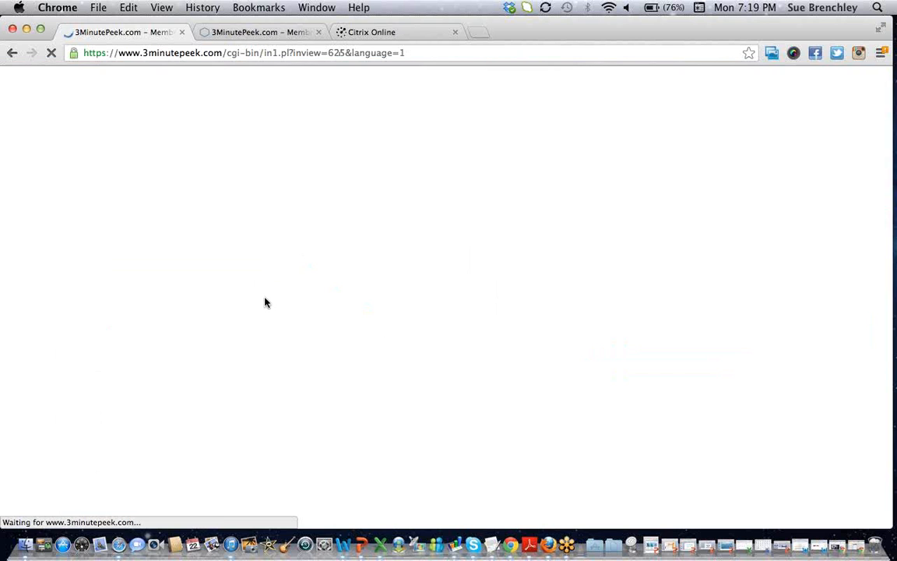
Open the prospect marked Test Driver Expired and view the sent Opportunity - Pique (3:47) email from the prospect notes
scroll(264, 302, "down", 5)
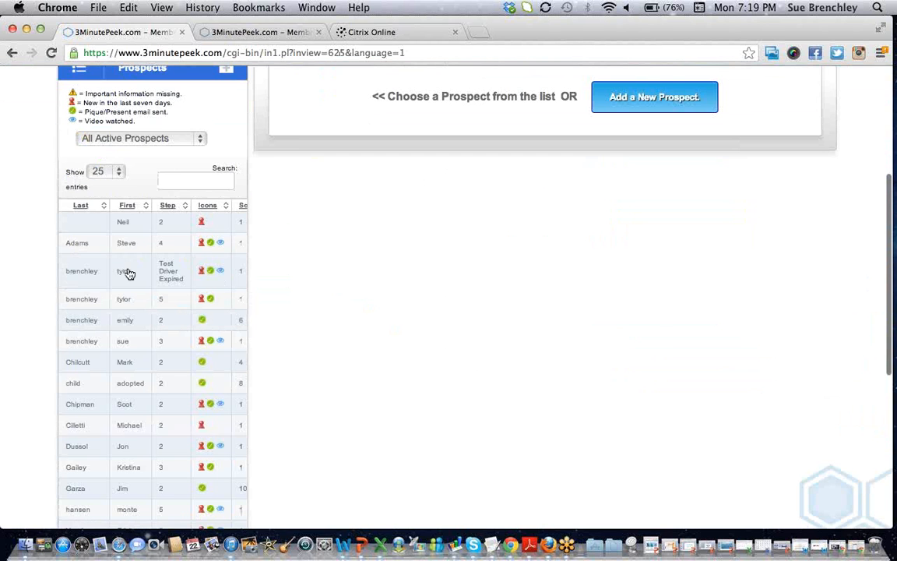
left_click(130, 274)
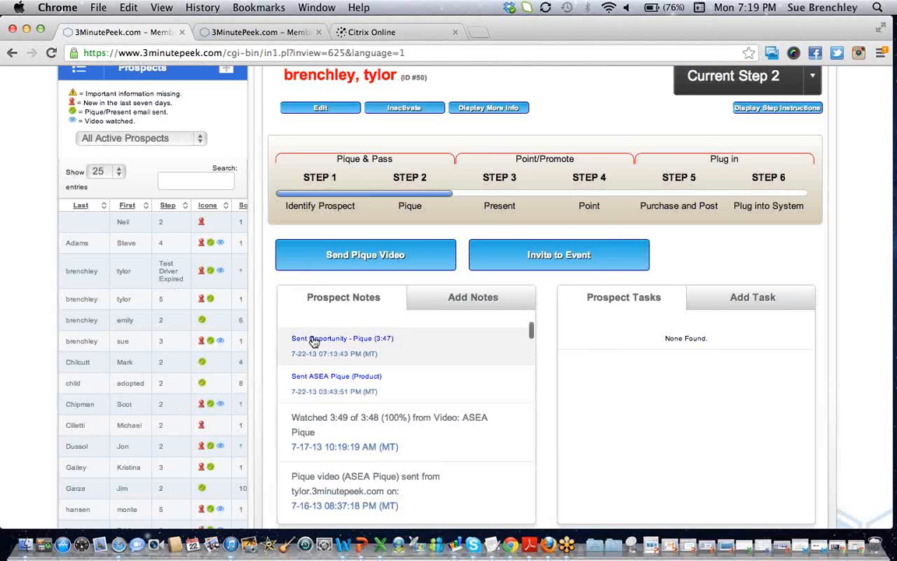
left_click(313, 342)
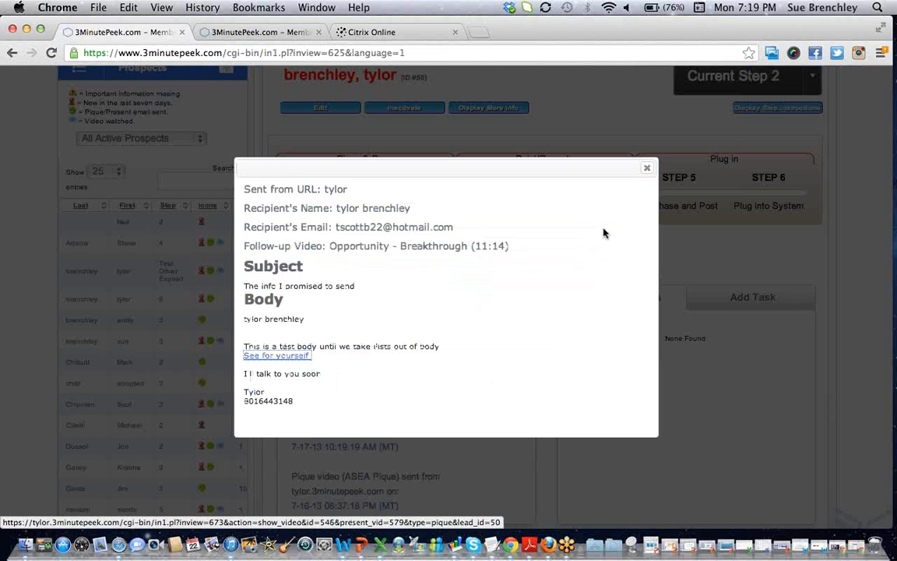
left_click(646, 171)
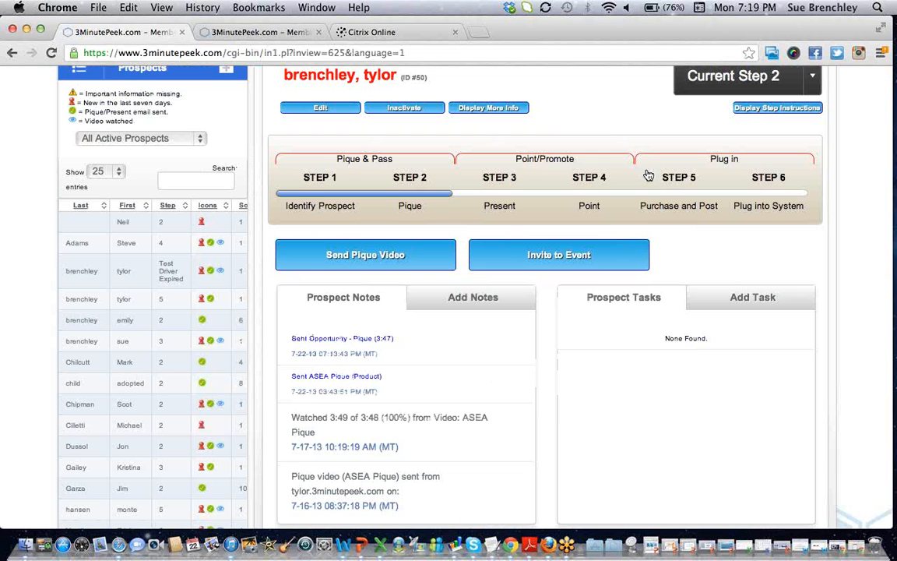
Reopen the sent Opportunity - Pique (3:47) email, highlight its subject and greeting, and close it
left_click(301, 342)
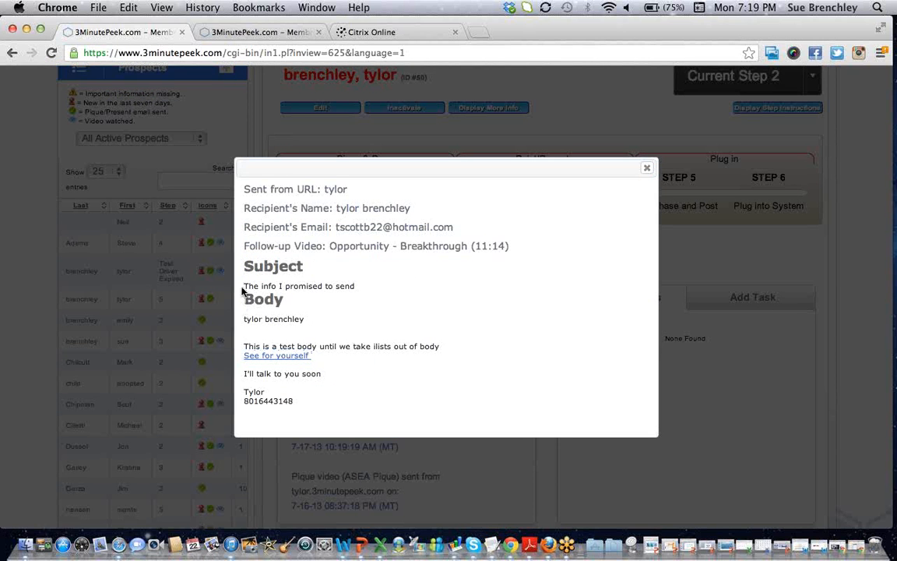
left_click_drag(244, 288, 325, 322)
left_click(359, 304)
left_click(647, 167)
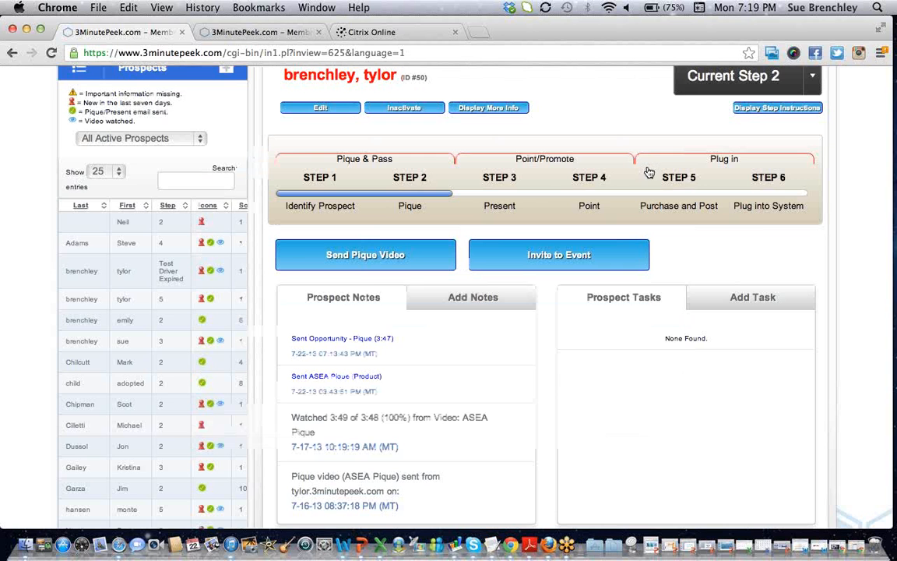
Set up a pique email with Opportunity - Pique (3:47), follow-up 578 Opportunity - ASEA Presentation (12:31) and a copy to the sender, then close it unsent
left_click(350, 256)
left_click(68, 222)
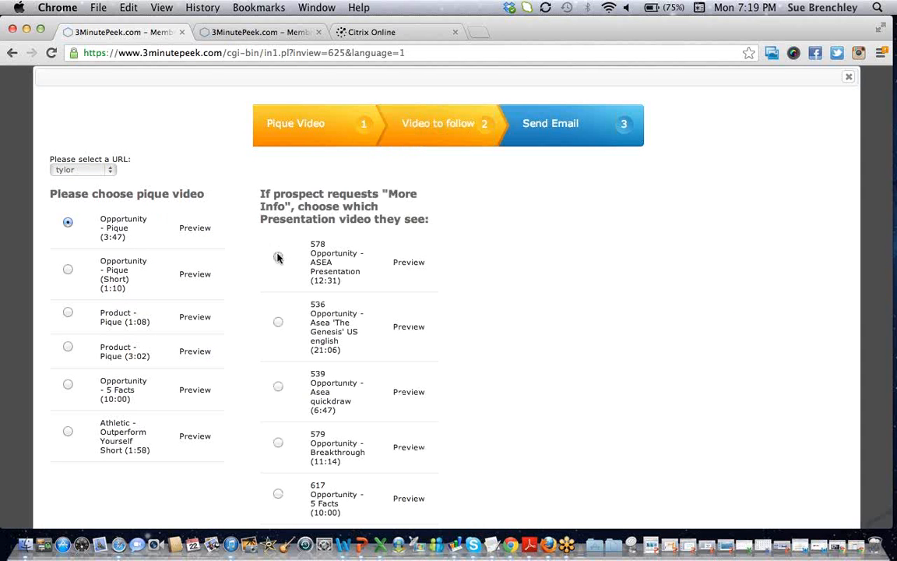
left_click(278, 257)
left_click(495, 175)
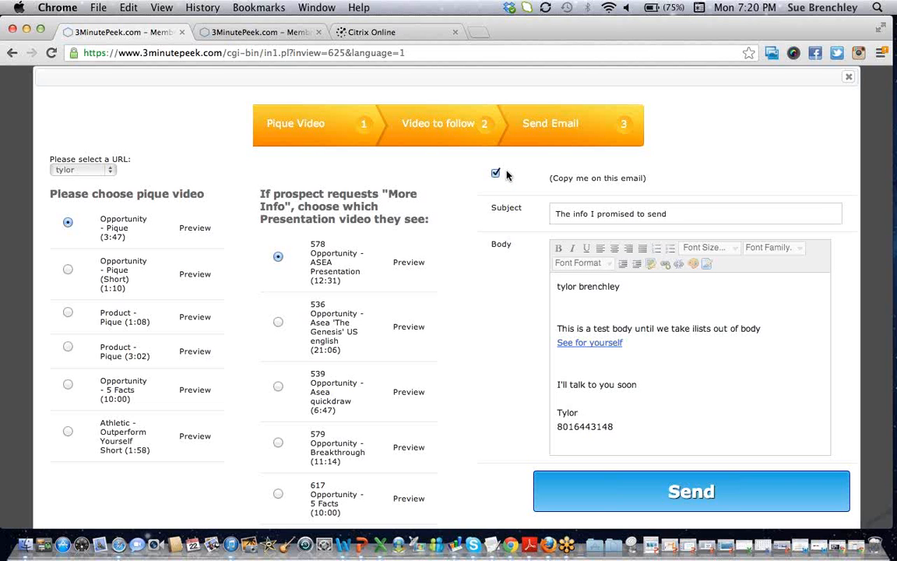
left_click(848, 79)
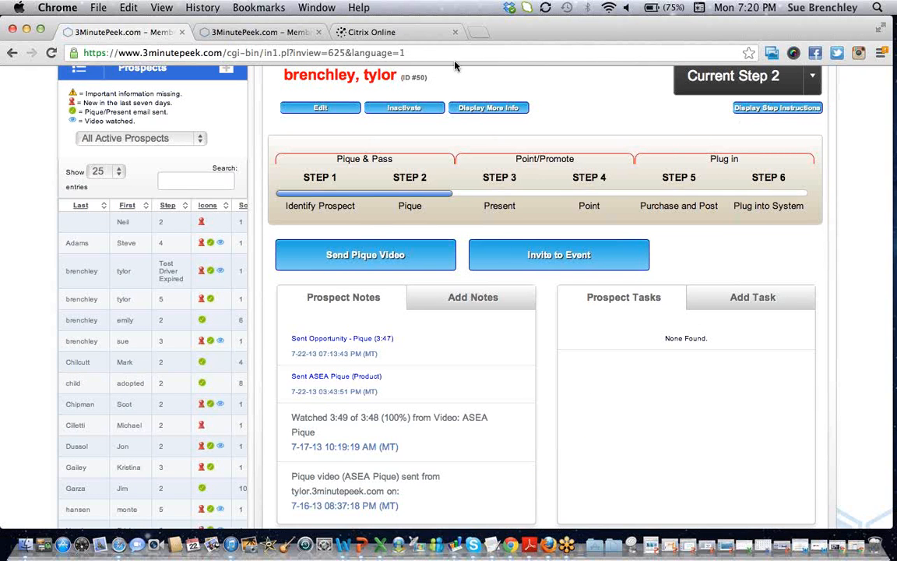
Review the current info and display fields on the website URL settings page, and return to the prospect record
left_click(300, 34)
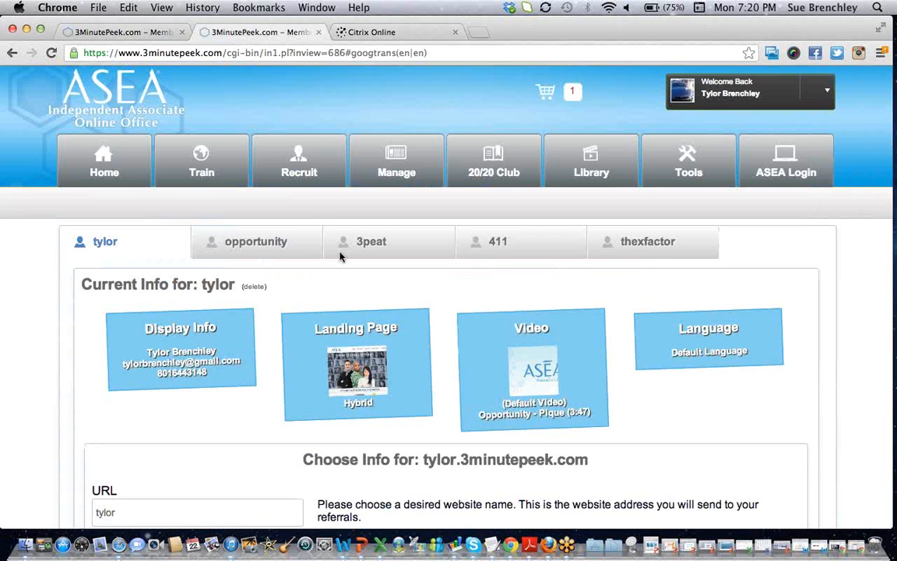
scroll(341, 255, "down", 4)
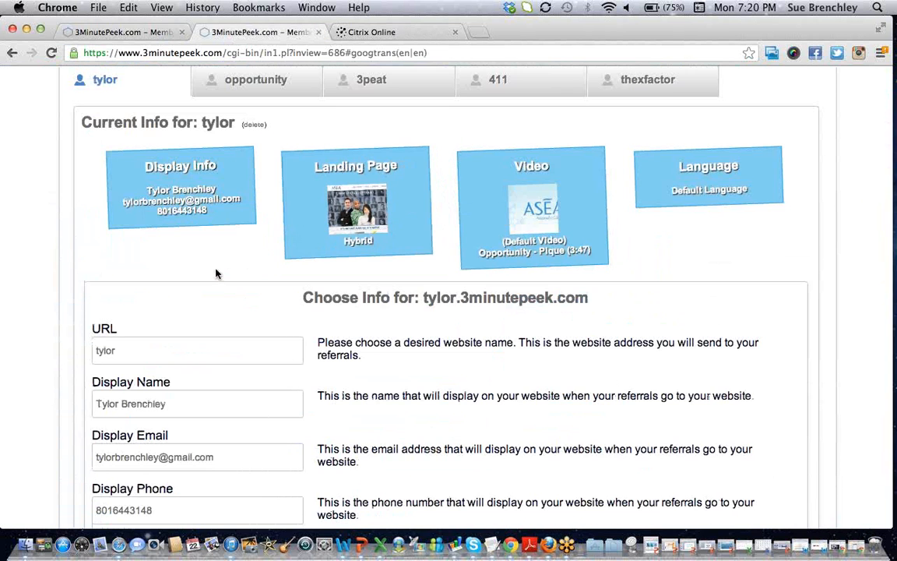
scroll(216, 273, "up", 1)
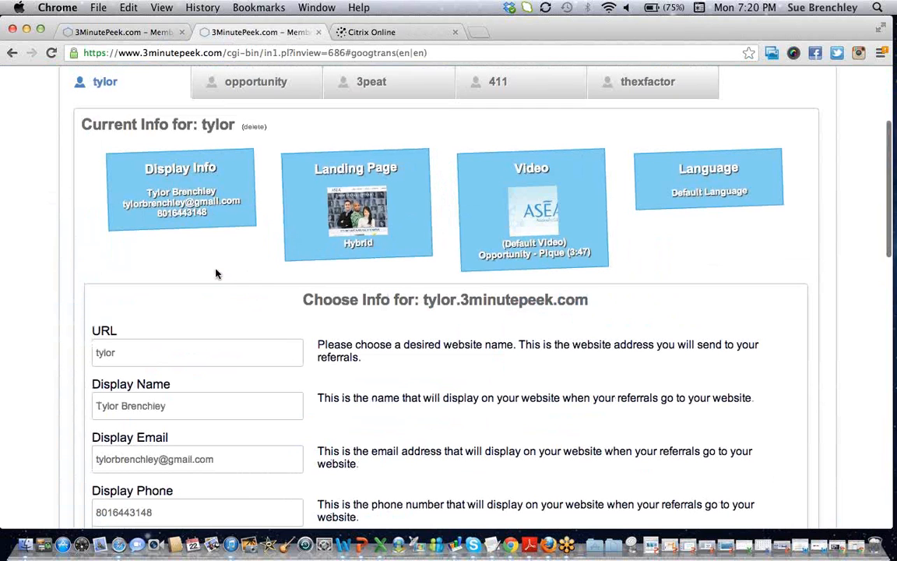
scroll(264, 274, "up", 3)
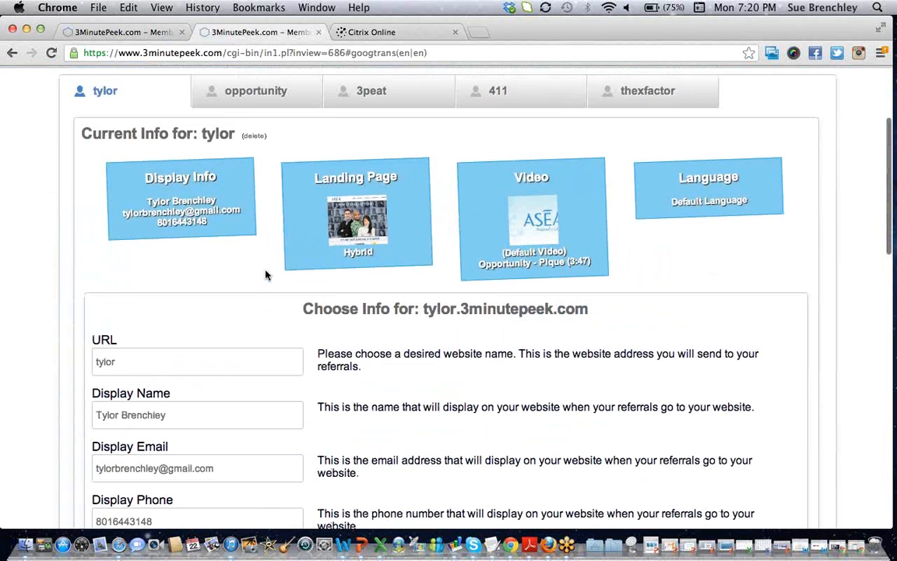
left_click(115, 32)
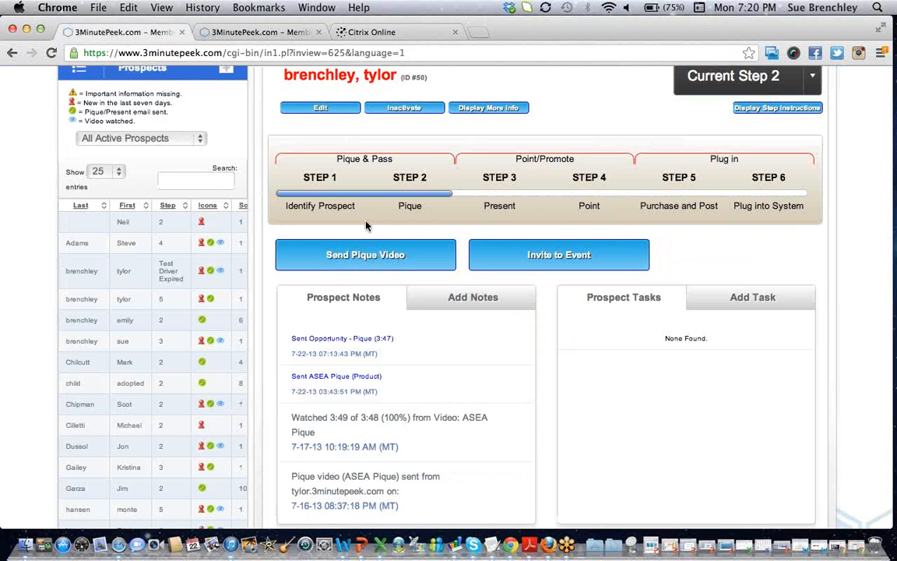
Reopen the pique video form and preview the Opportunity - Pique (3:47) video twice, pausing it each time
left_click(361, 255)
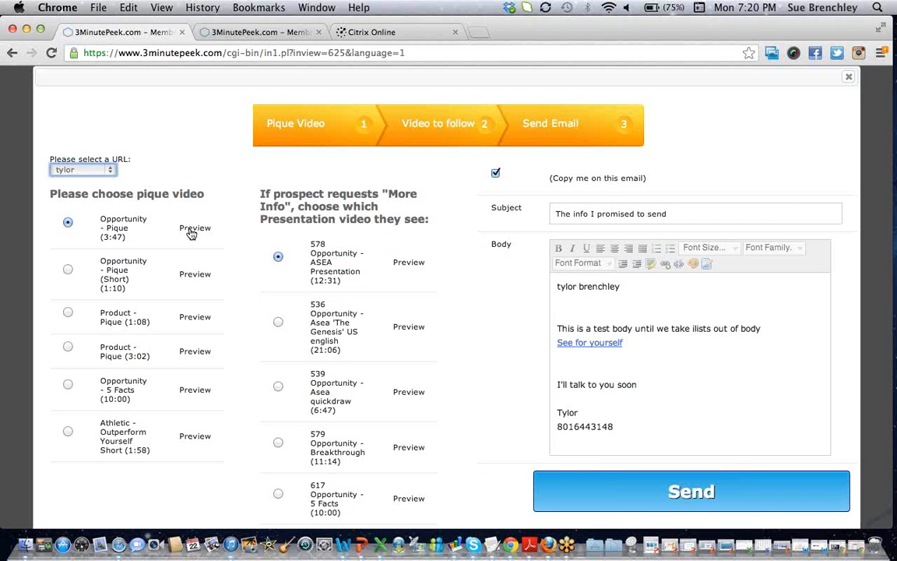
left_click(191, 233)
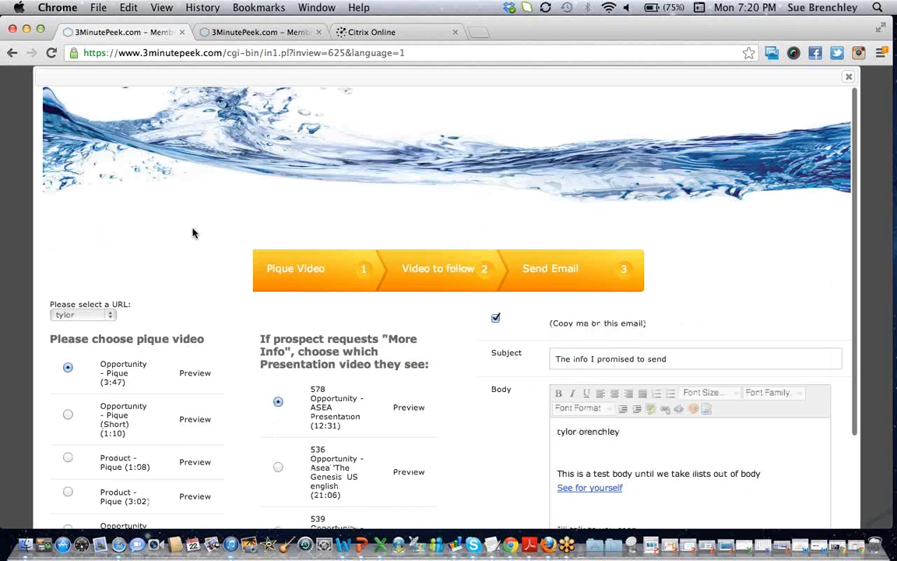
left_click(446, 151)
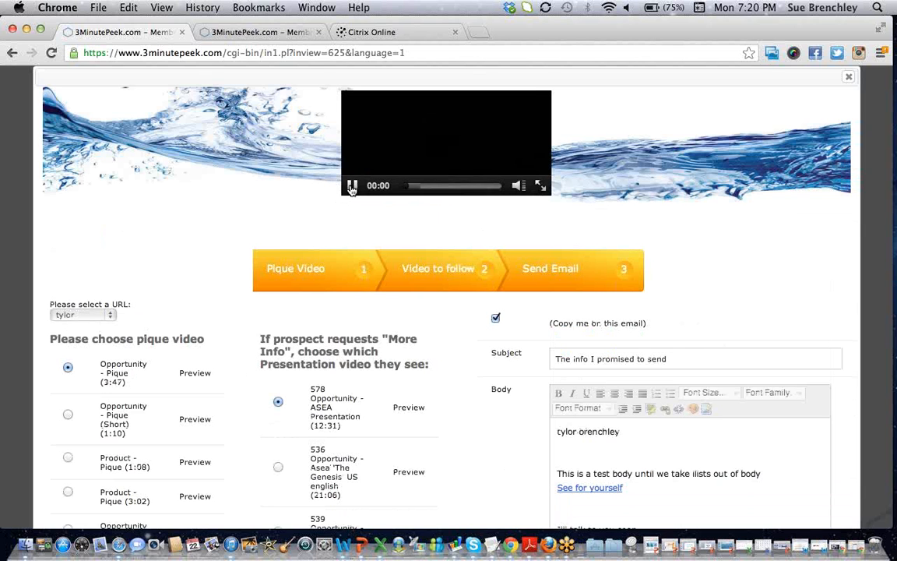
left_click(352, 186)
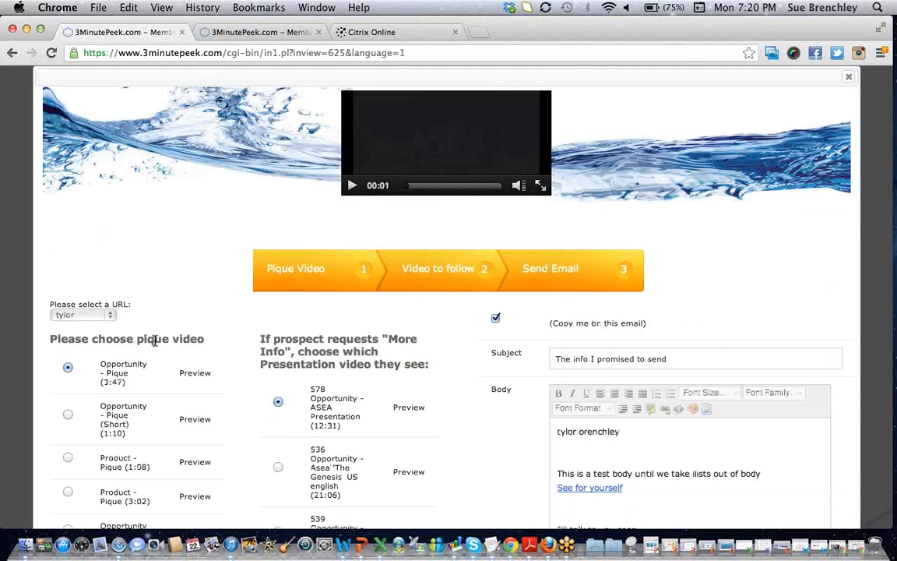
scroll(154, 340, "down", 5)
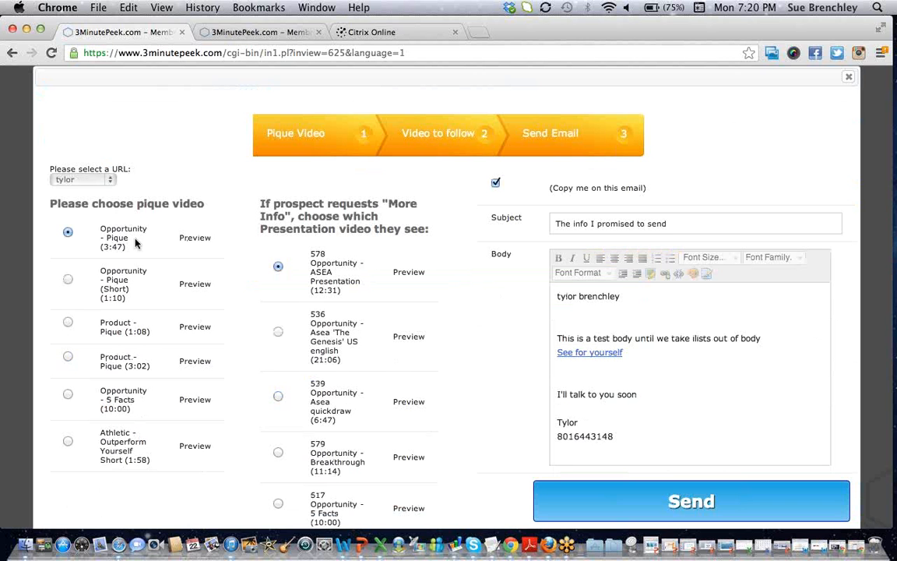
left_click(174, 236)
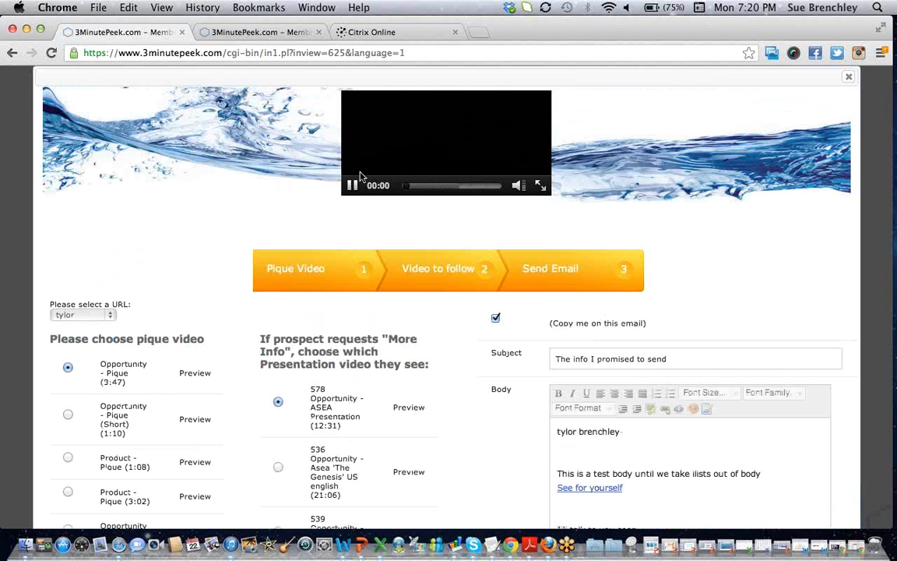
left_click(351, 186)
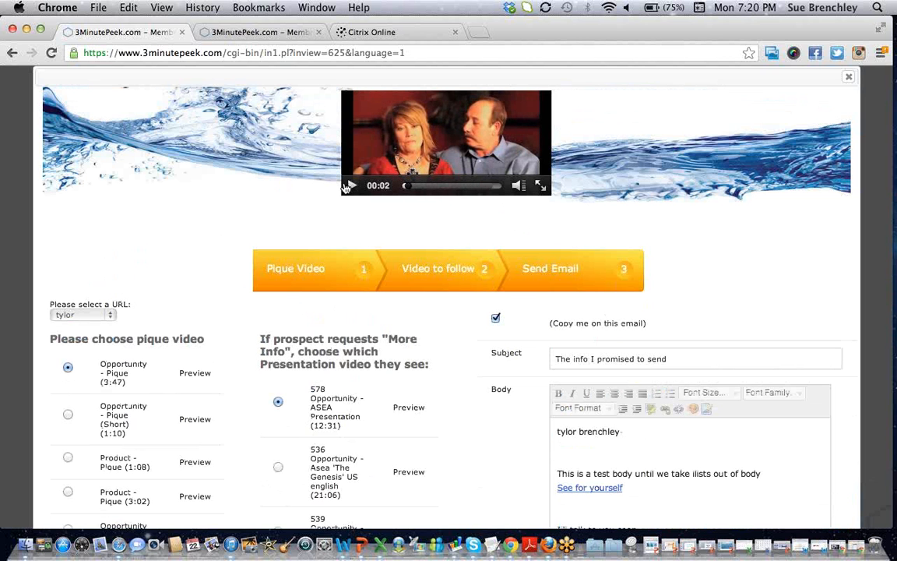
Examine the pique video choices, follow-up presentation videos and email subject and body in the form alongside the video preview
scroll(163, 267, "down", 1)
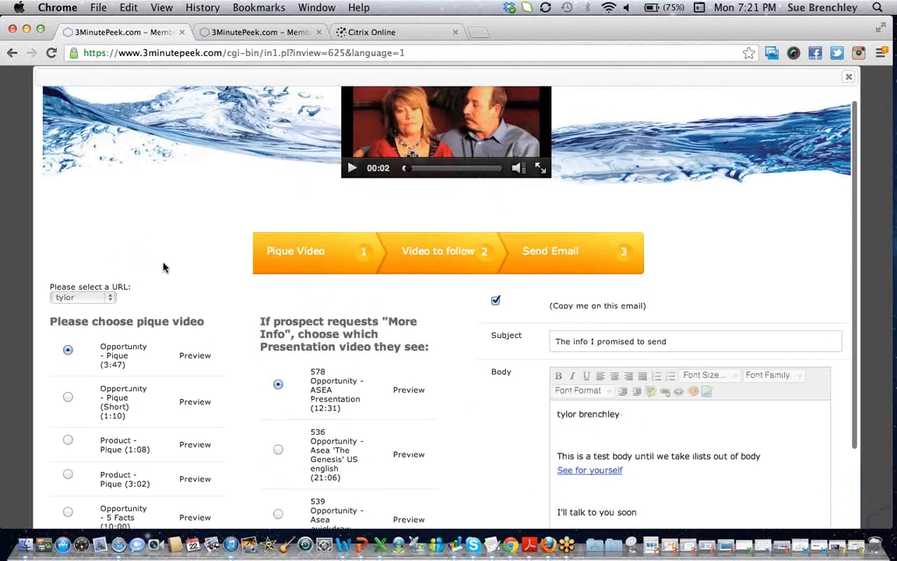
scroll(164, 267, "down", 3)
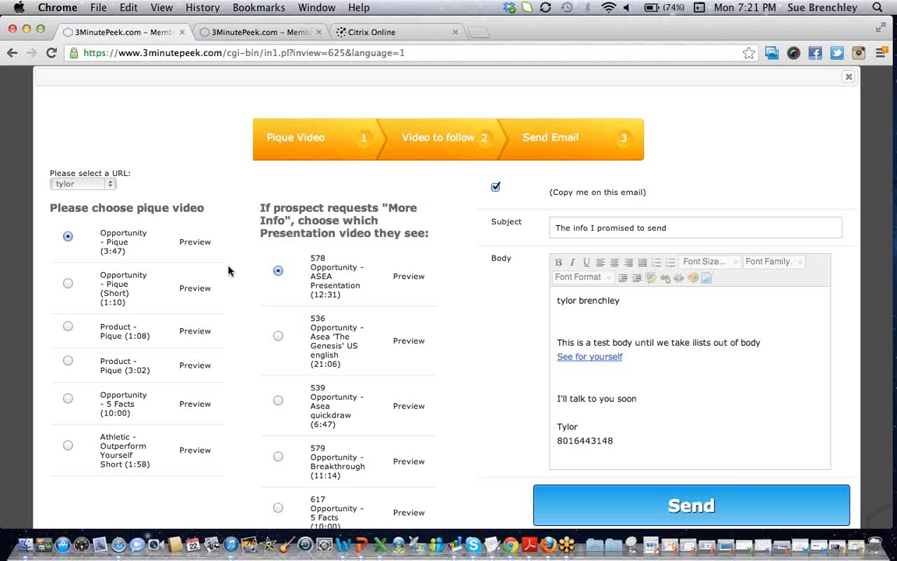
scroll(214, 209, "up", 4)
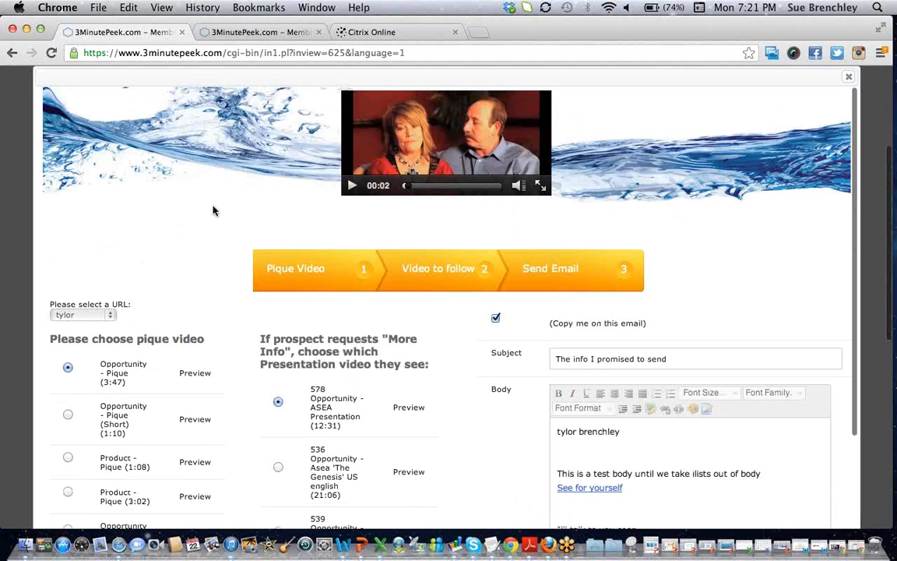
scroll(214, 208, "down", 2)
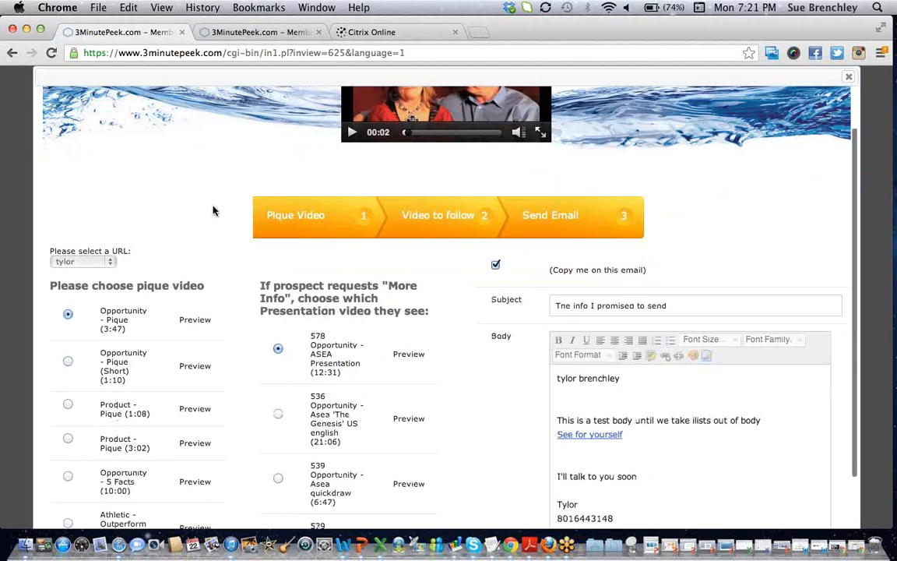
scroll(214, 208, "down", 2)
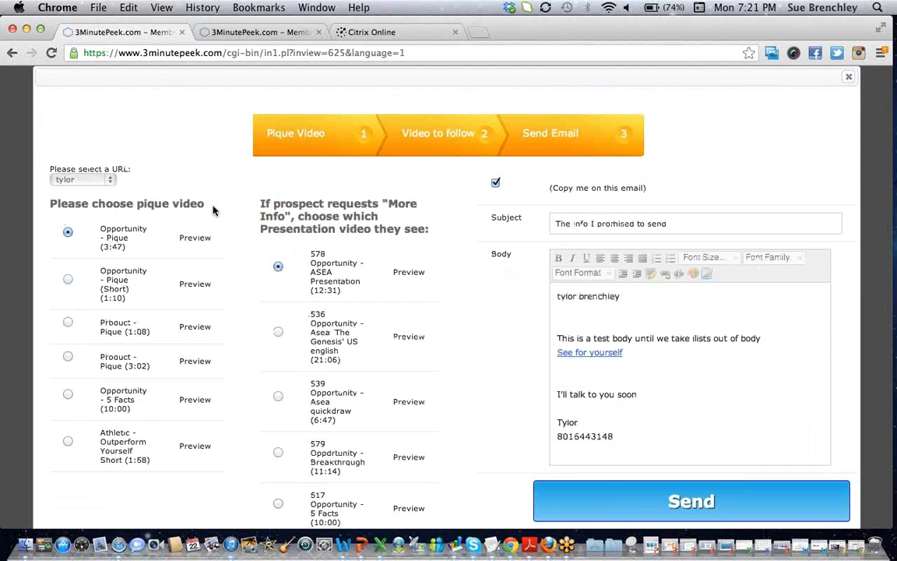
scroll(215, 209, "up", 4)
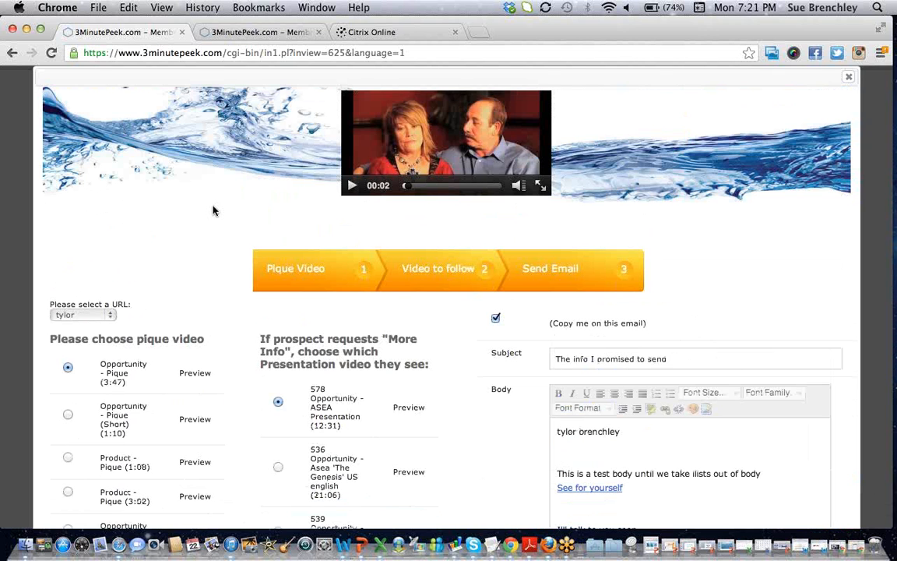
scroll(214, 208, "down", 2)
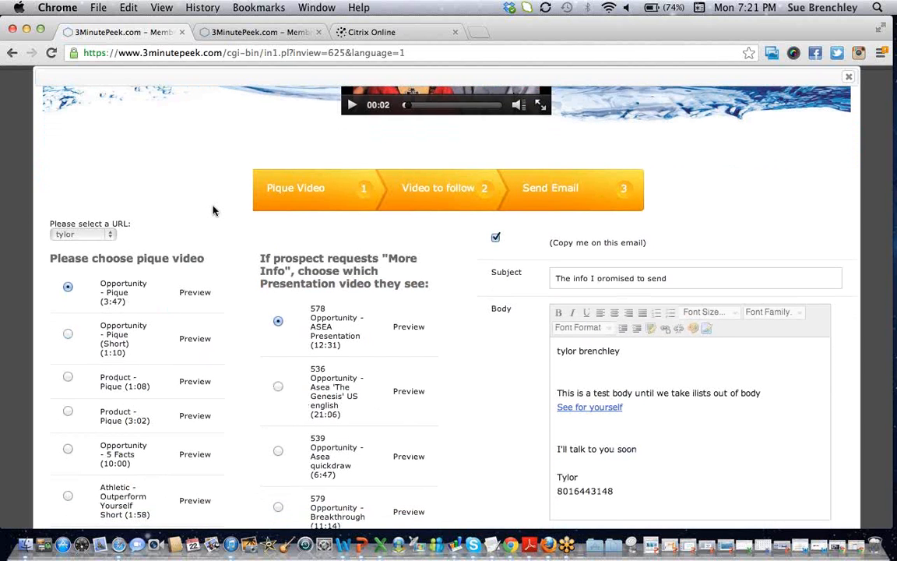
scroll(214, 209, "up", 2)
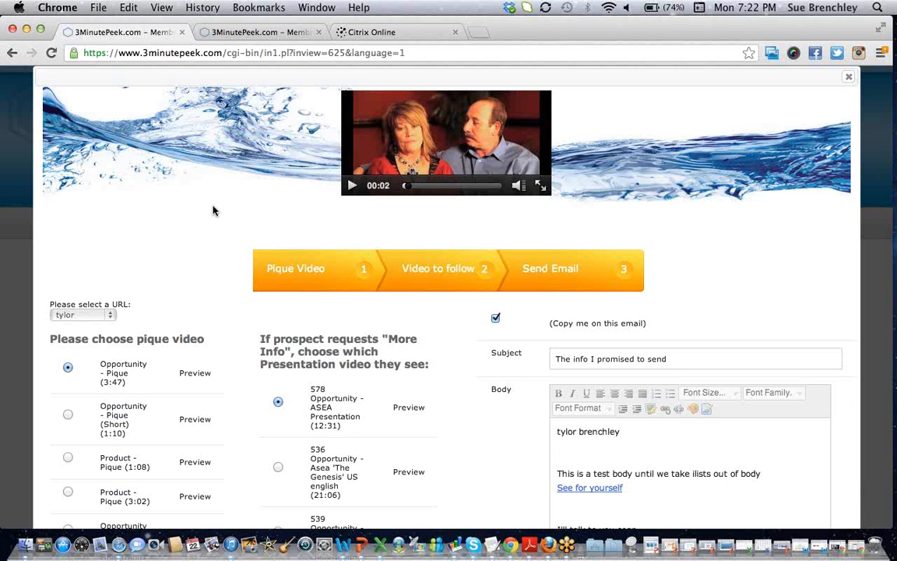
scroll(214, 211, "down", 3)
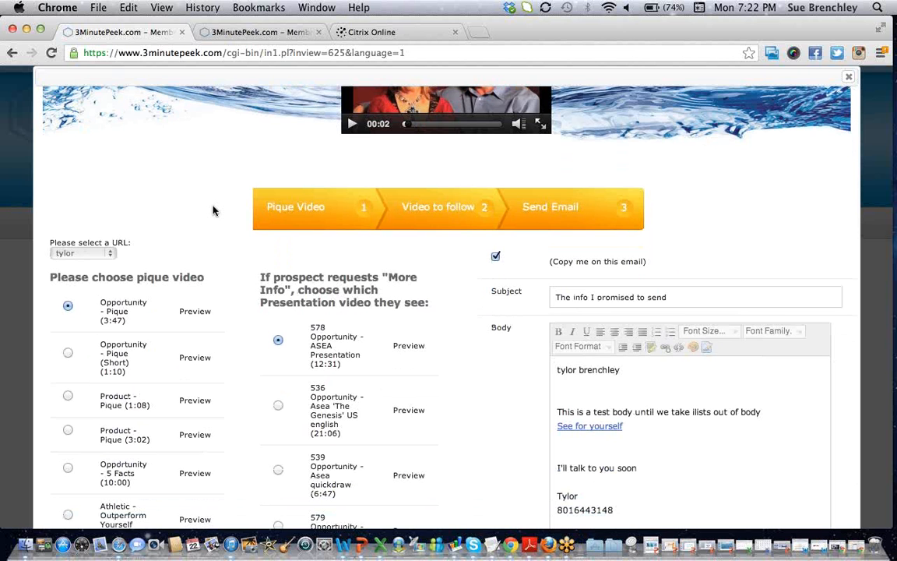
scroll(212, 210, "down", 3)
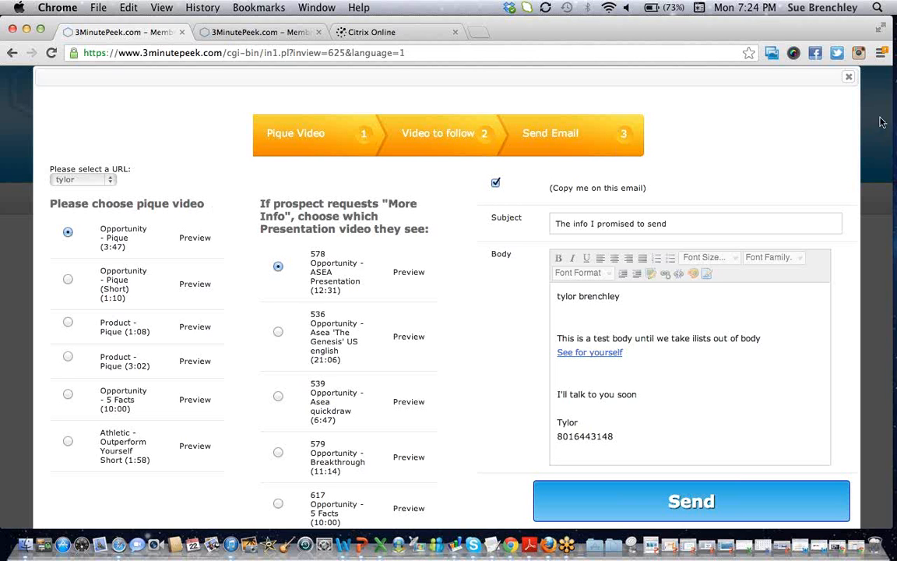
Close the pique video form without sending and look over the prospect's steps, notes, tasks and Test Drivers list
left_click(849, 80)
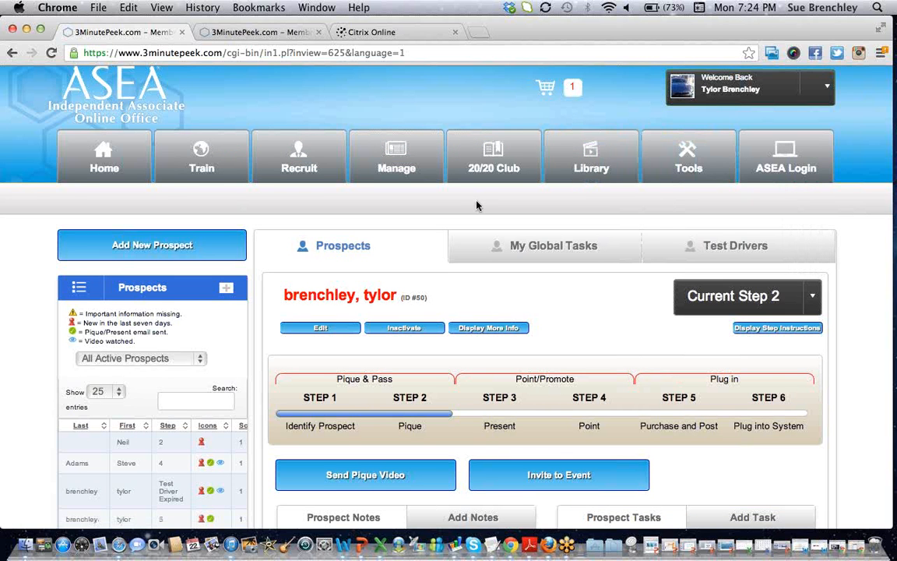
scroll(476, 204, "down", 3)
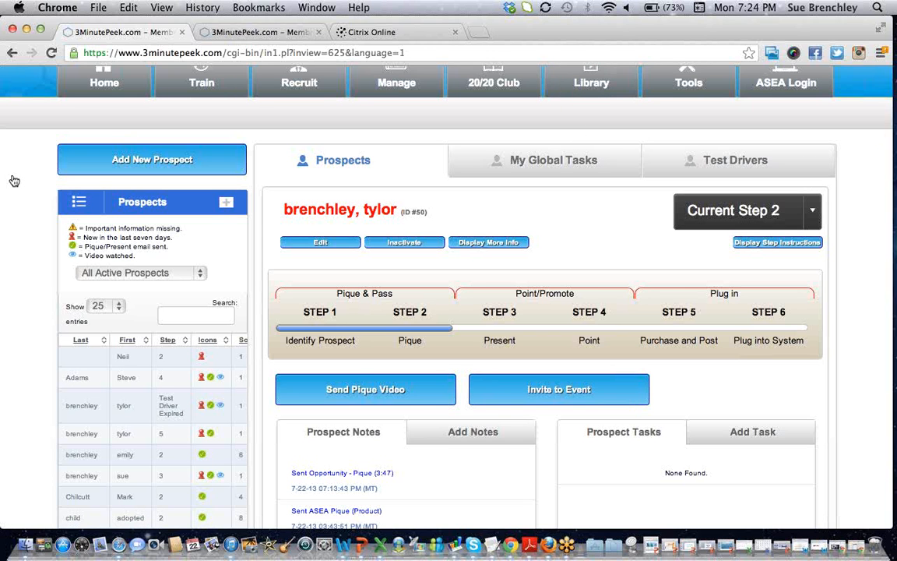
scroll(14, 180, "down", 5)
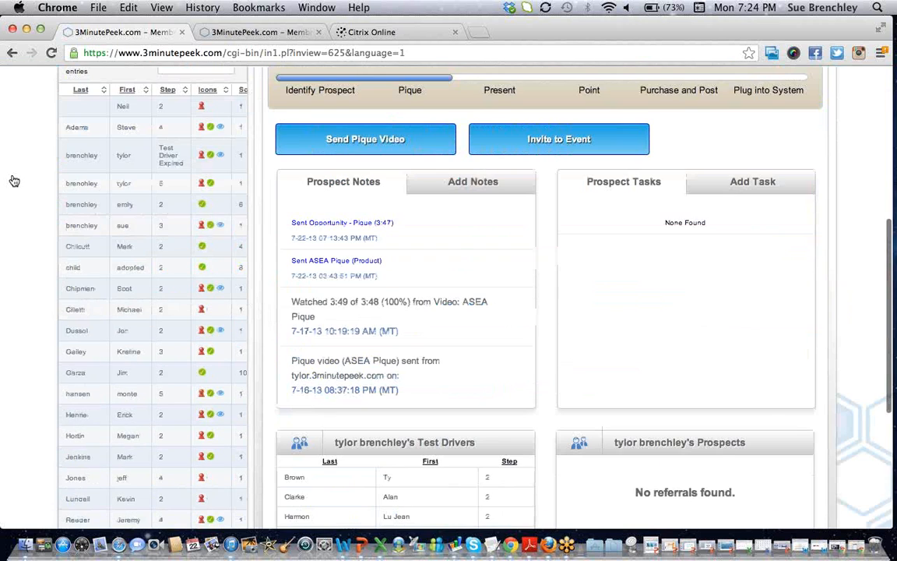
scroll(14, 181, "up", 7)
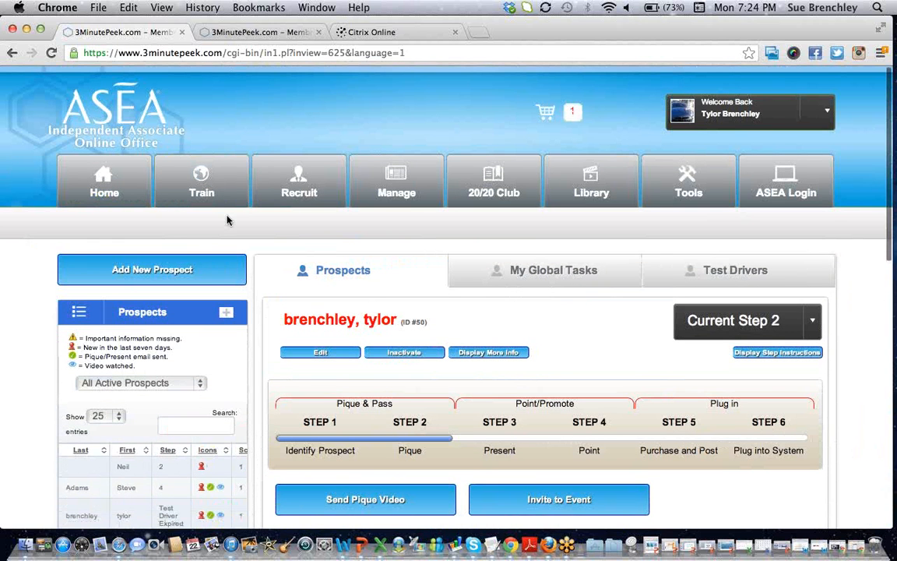